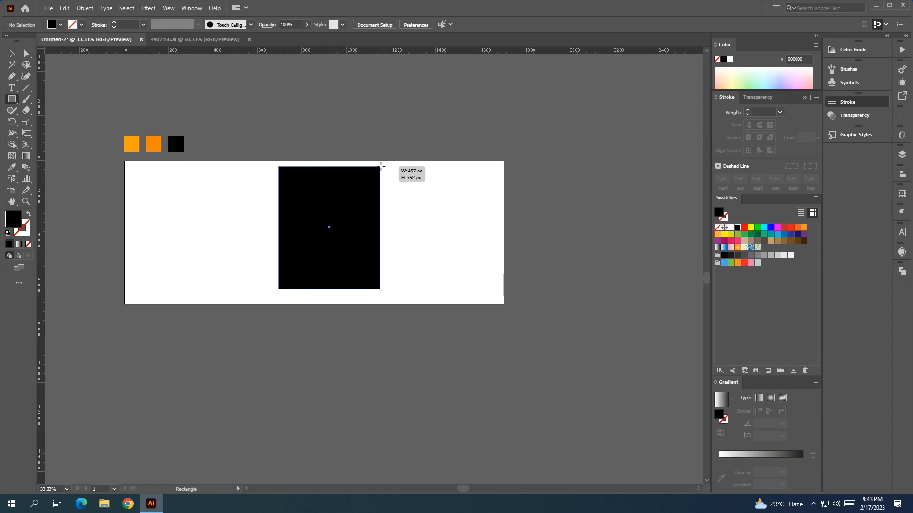
Center the black rectangle horizontally and vertically on the artboard
key(v)
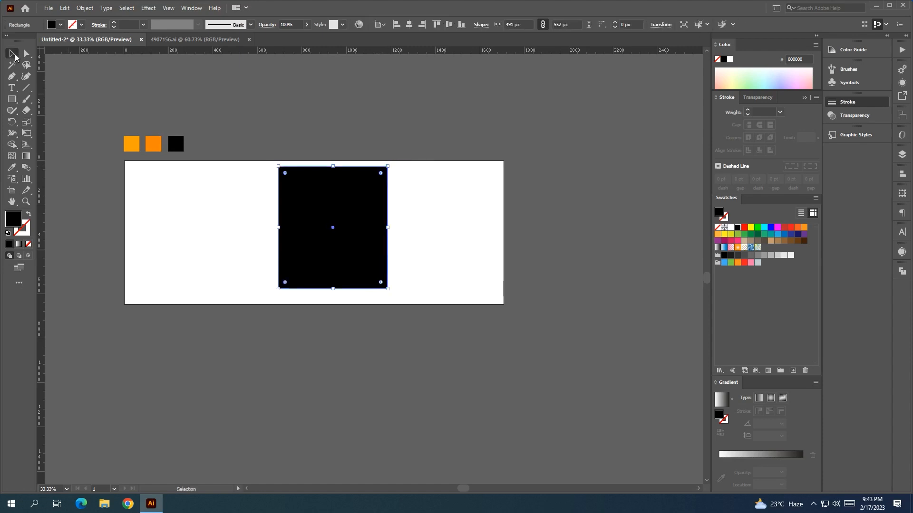
click(410, 25)
click(448, 26)
click(409, 117)
drag(407, 117, 417, 111)
Shift the rectangle's two top corners to the right to form a slanted parallelogram, and center it horizontally on the artboard
click(340, 223)
scroll(340, 220, up, 1)
click(27, 54)
drag(235, 134, 432, 140)
click(345, 116)
drag(344, 116, 378, 118)
click(376, 159)
click(469, 25)
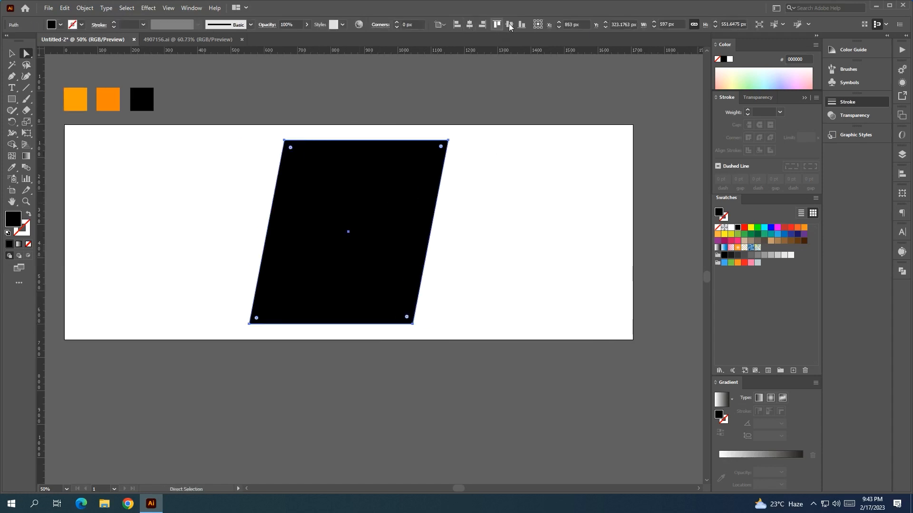
click(474, 95)
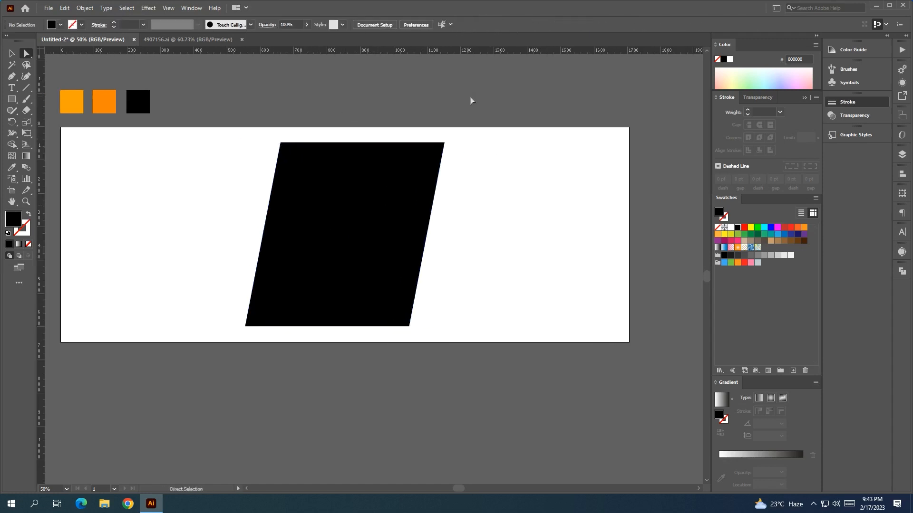
Draw a three-point open path beside the parallelogram's left edge with the Pen tool, one segment horizontal and one vertical
scroll(472, 100, down, 1)
drag(472, 103, 390, 125)
scroll(394, 125, down, 1)
key(p)
scroll(245, 232, up, 1)
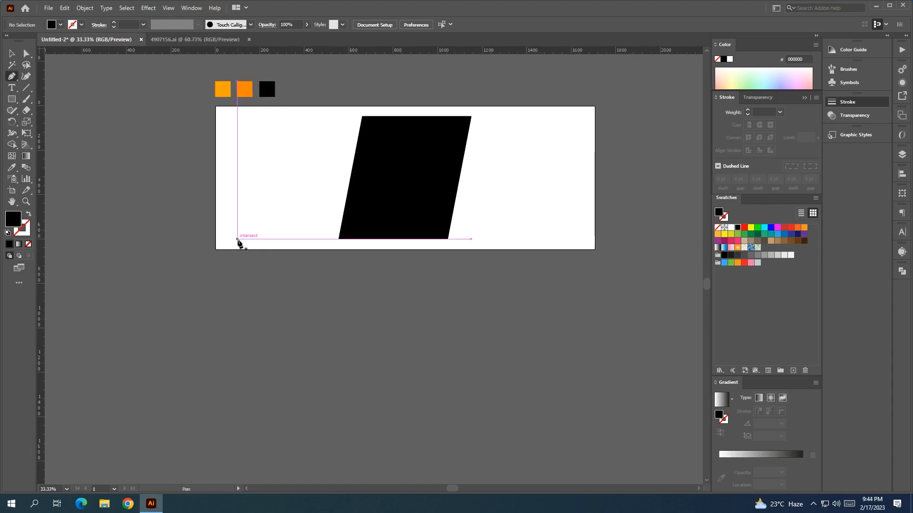
click(237, 239)
click(322, 238)
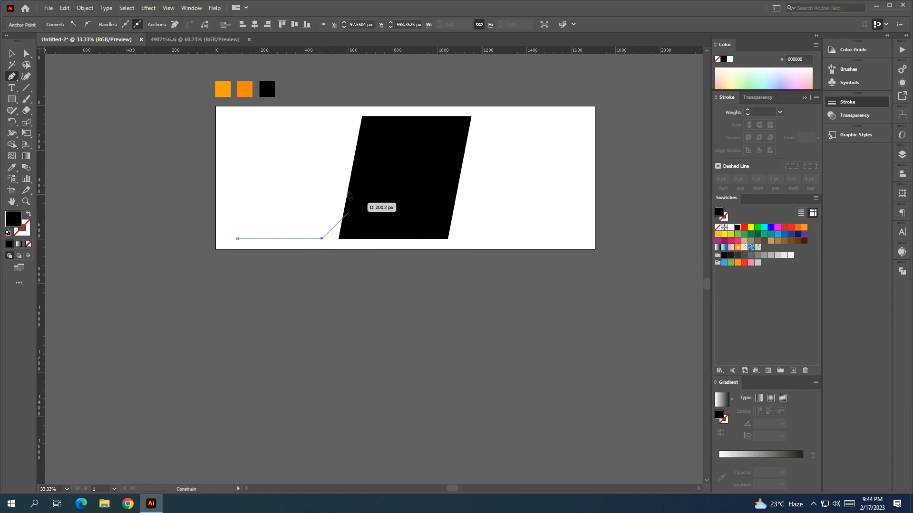
click(327, 126)
Shift the path's top point right so it leans parallel to the parallelogram, and swap its fill and stroke
click(26, 53)
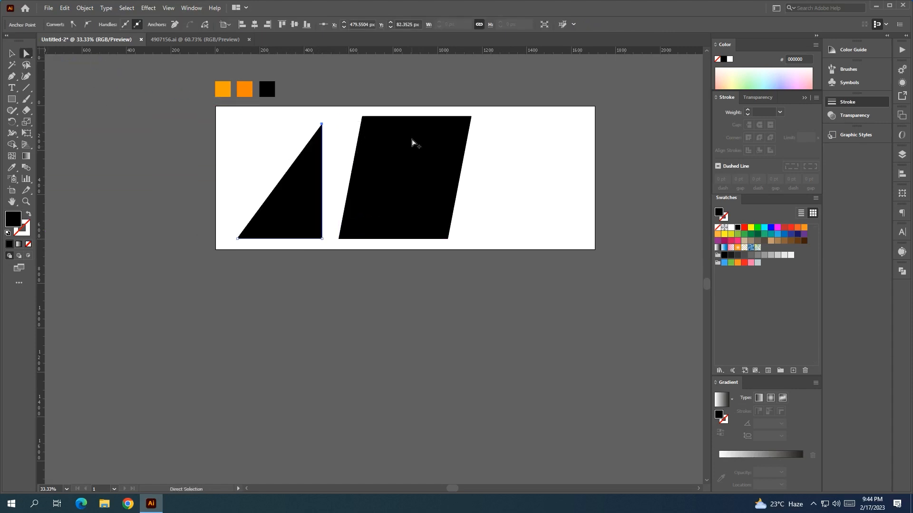
scroll(409, 140, up, 2)
drag(238, 114, 284, 114)
scroll(262, 112, down, 1)
click(29, 214)
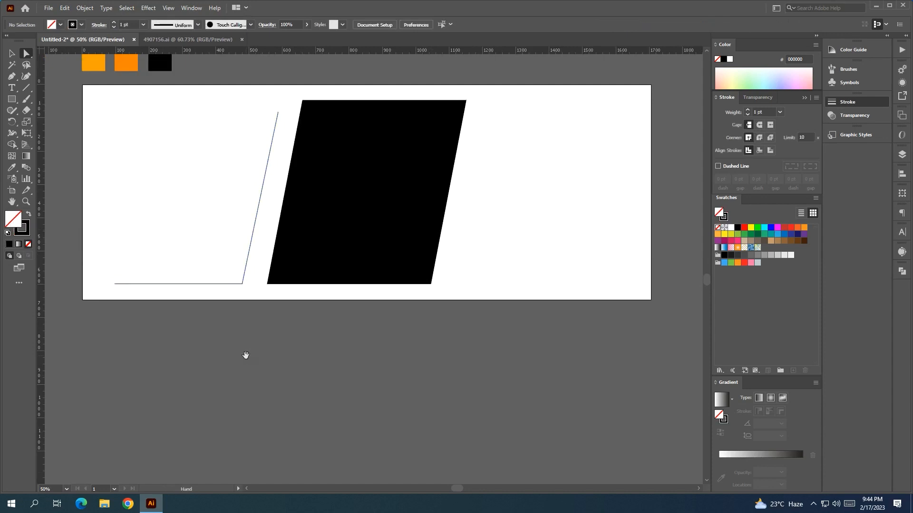
Set the angled path's stroke weight to 40 pt
click(244, 284)
click(12, 53)
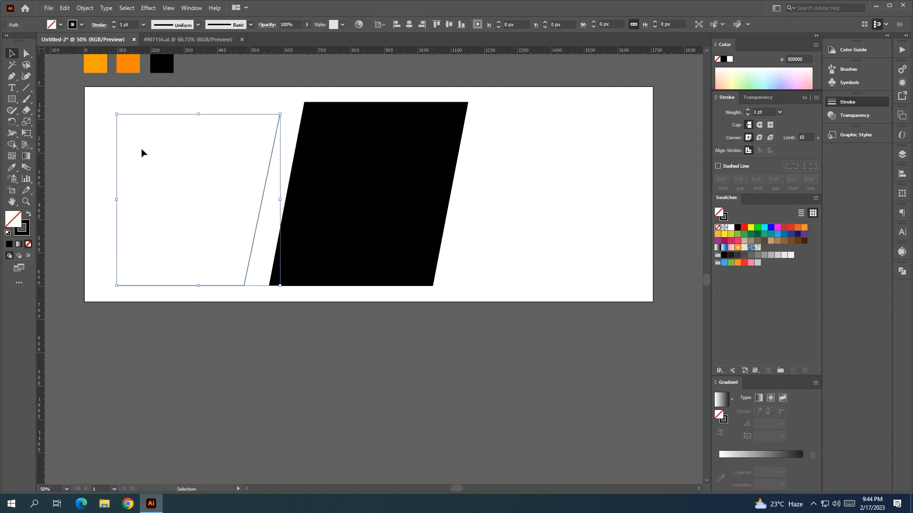
click(115, 22)
click(115, 22)
click(115, 23)
click(282, 350)
Taper both ends of the angled stroke to points with the Width tool
click(221, 288)
click(12, 133)
drag(117, 291, 116, 285)
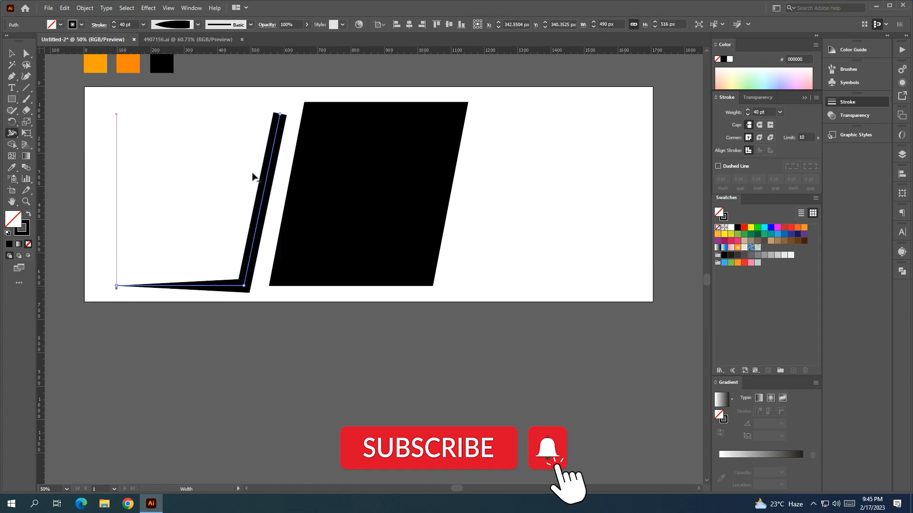
drag(284, 116, 289, 128)
Move the tapered path's corner point slightly up and to the right, and set its stroke weight to 36 pt
key(a)
drag(244, 286, 248, 280)
scroll(246, 283, up, 2)
click(281, 344)
scroll(277, 346, down, 3)
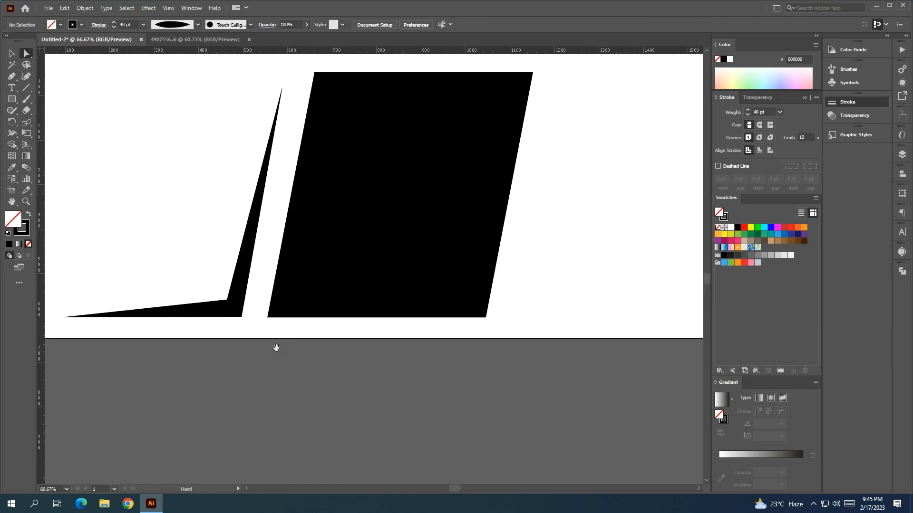
click(249, 321)
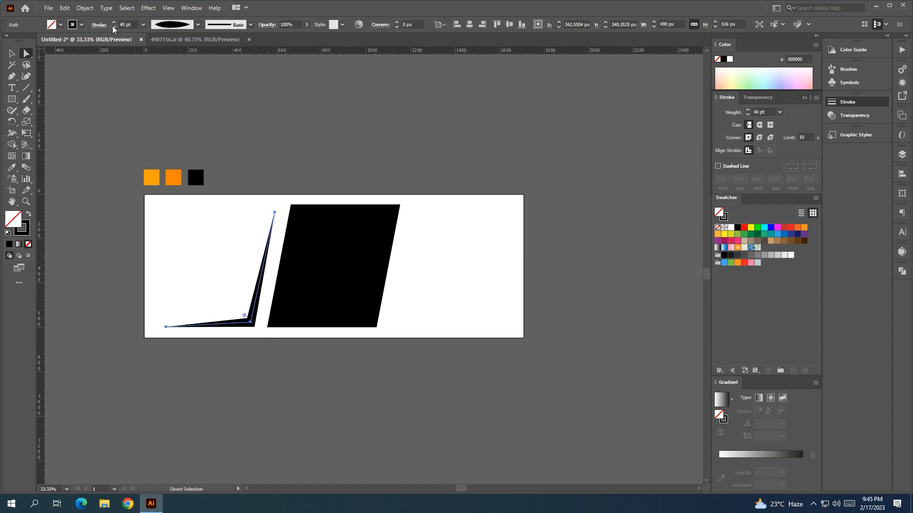
click(181, 117)
Duplicate the tapered stroke, rotate the copy 180°, and place it along the parallelogram's right side
drag(259, 307, 471, 306)
key(v)
drag(495, 208, 328, 342)
drag(405, 226, 414, 217)
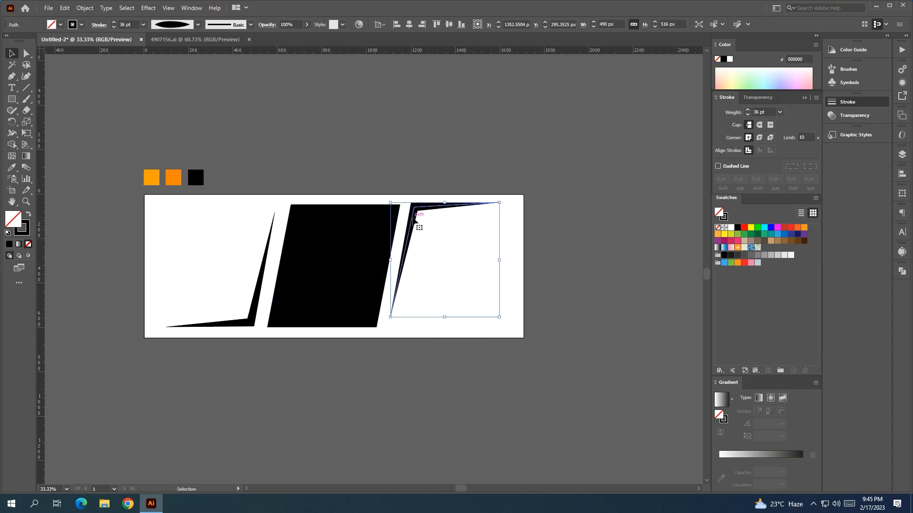
Align the rotated stroke's top with the parallelogram's top edge
scroll(414, 218, up, 3)
shift+click(338, 216)
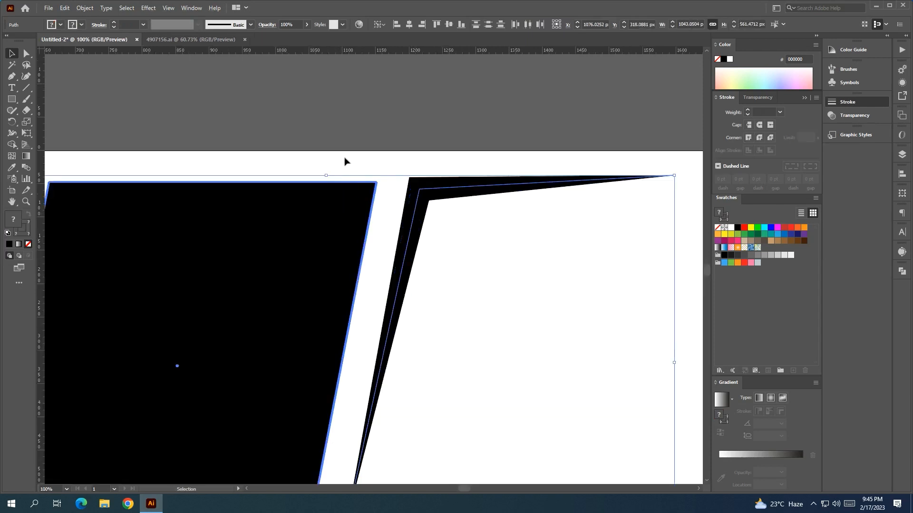
click(446, 28)
click(446, 176)
scroll(438, 192, down, 4)
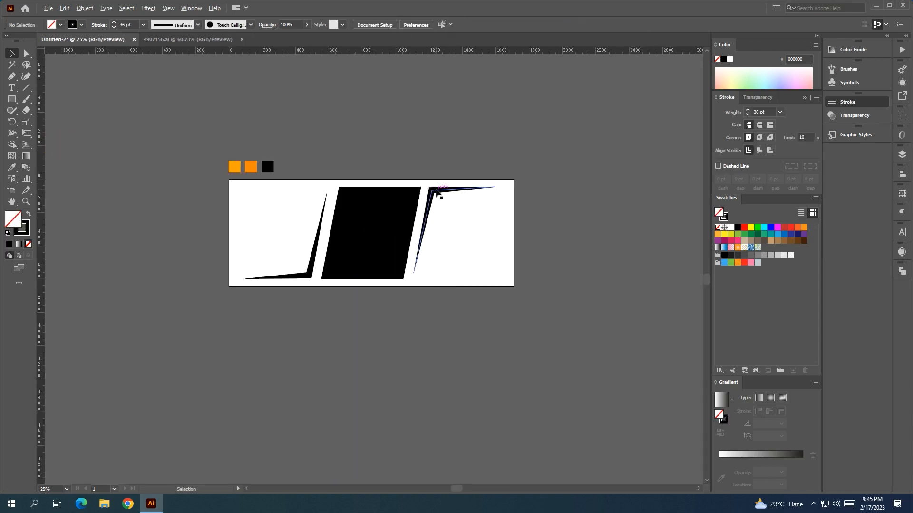
Set the stroke weight of both tapered strokes to 28 pt
drag(443, 329, 406, 339)
click(403, 200)
shift+click(274, 279)
click(115, 27)
click(308, 149)
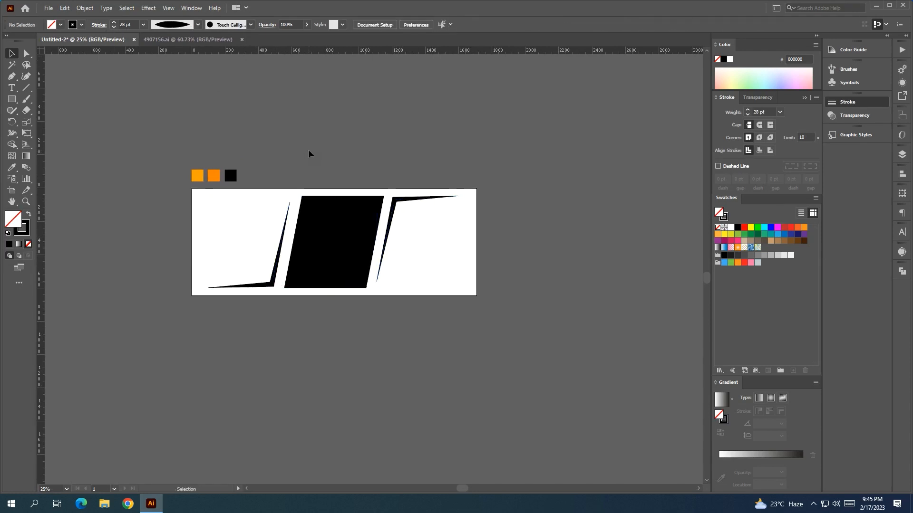
Expand the two tapered strokes into filled shapes
scroll(275, 133, up, 1)
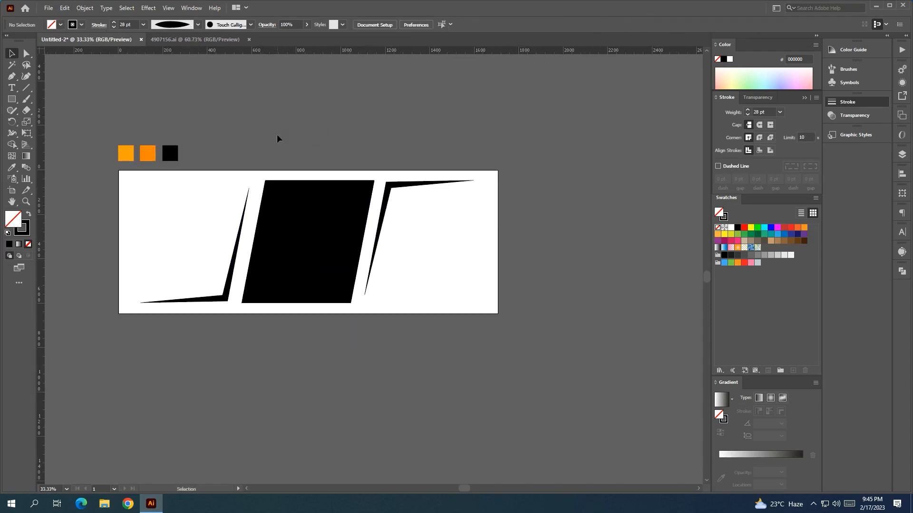
drag(264, 146, 304, 140)
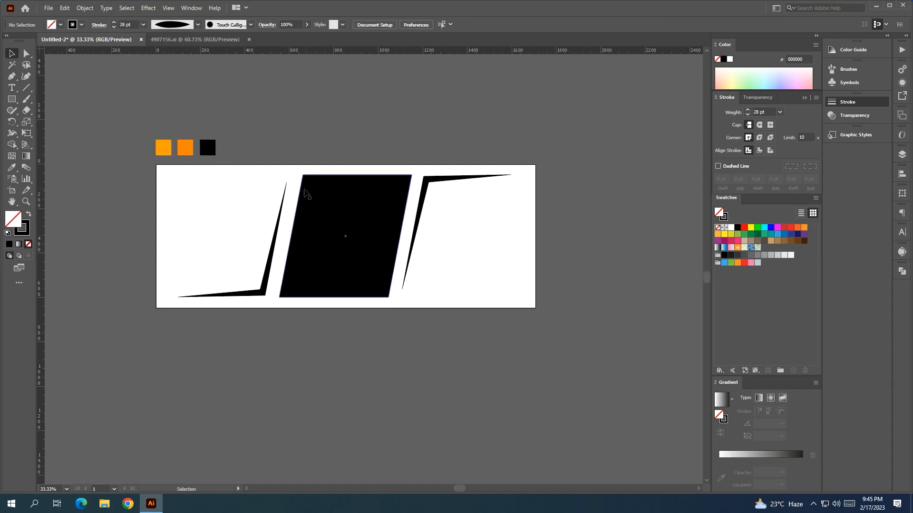
scroll(292, 188, up, 1)
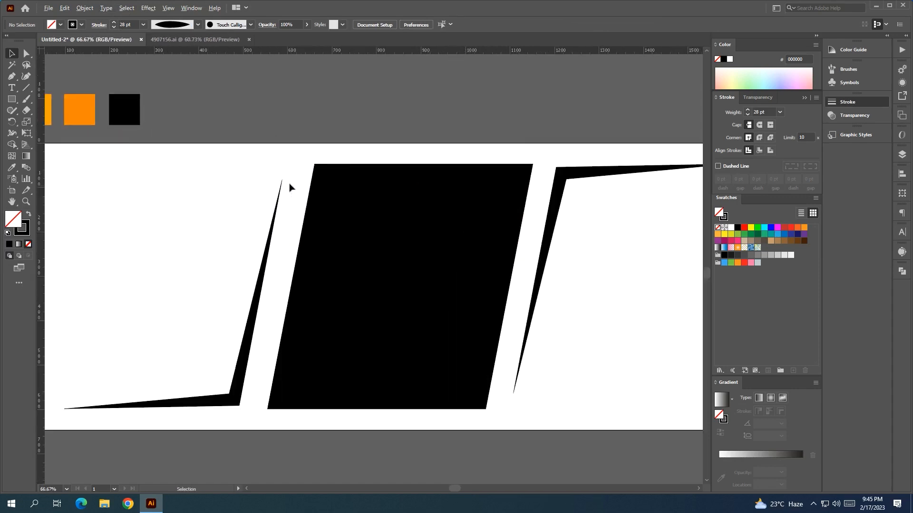
scroll(290, 188, down, 1)
click(554, 172)
shift+click(264, 267)
click(84, 8)
click(110, 126)
Recolor both tapered shapes with the lighter orange sampled from the first color square above the artboard
key(i)
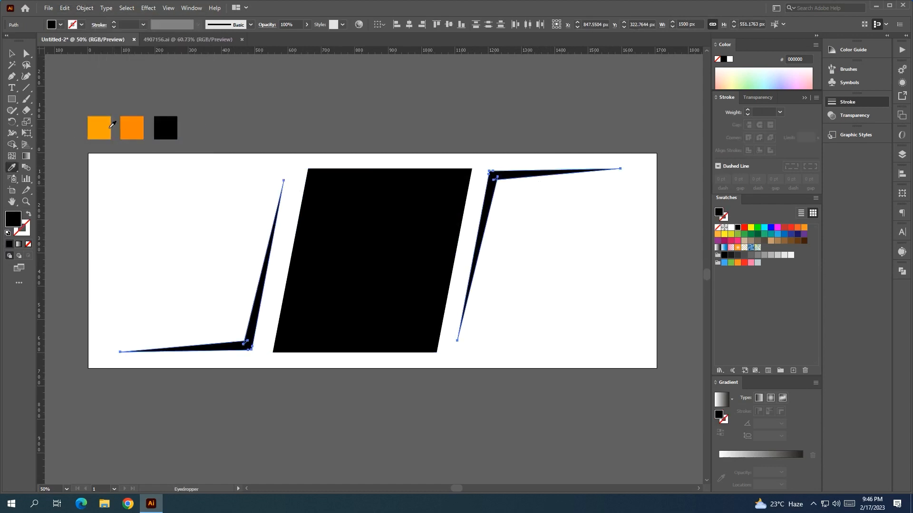
click(111, 127)
key(v)
click(333, 98)
scroll(342, 110, down, 1)
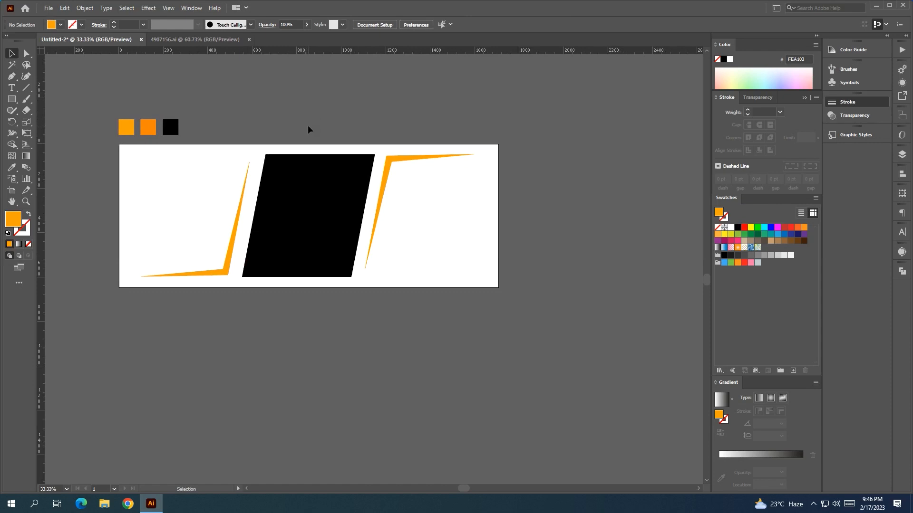
Stretch the black parallelogram slightly taller at its top and bottom edges
drag(265, 120, 269, 137)
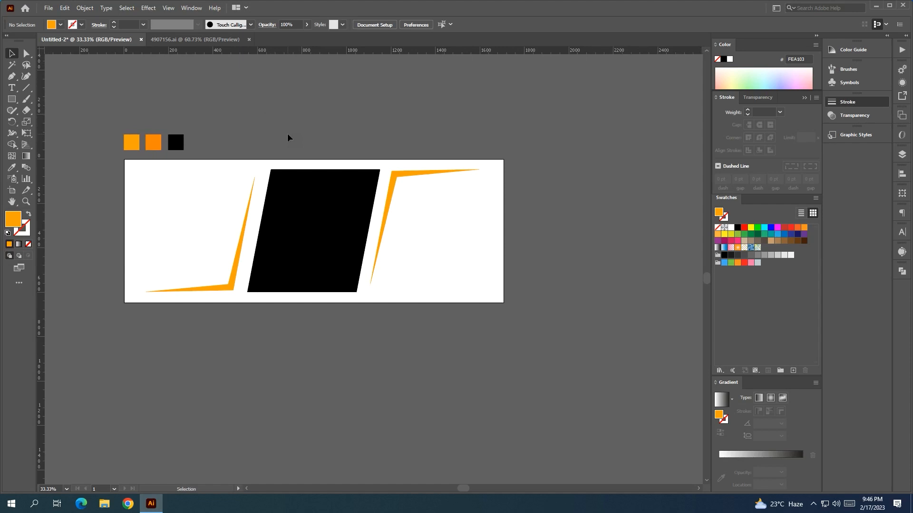
scroll(302, 185, up, 1)
click(312, 179)
drag(323, 163, 322, 156)
click(396, 362)
drag(396, 362, 406, 360)
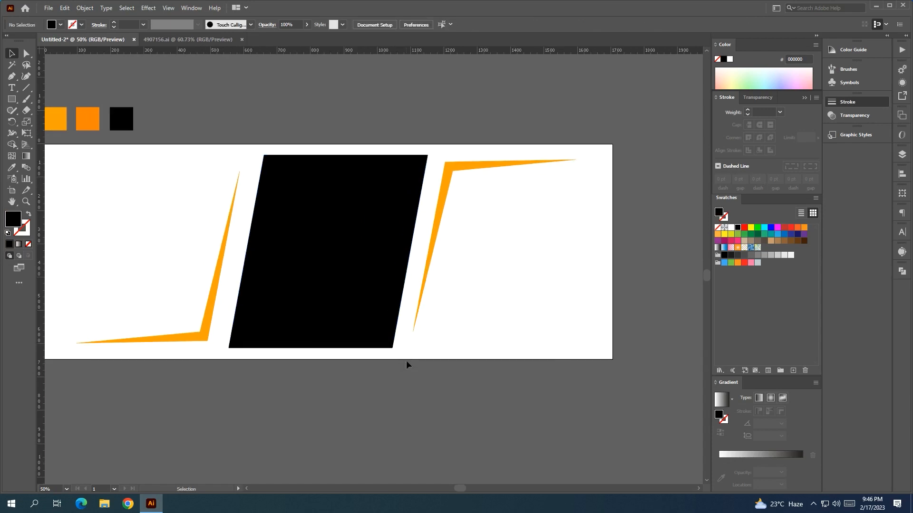
Nudge the left orange tapered shape upward by four small steps
click(206, 340)
key(Up)
key(Up)
key(Up)
key(Up)
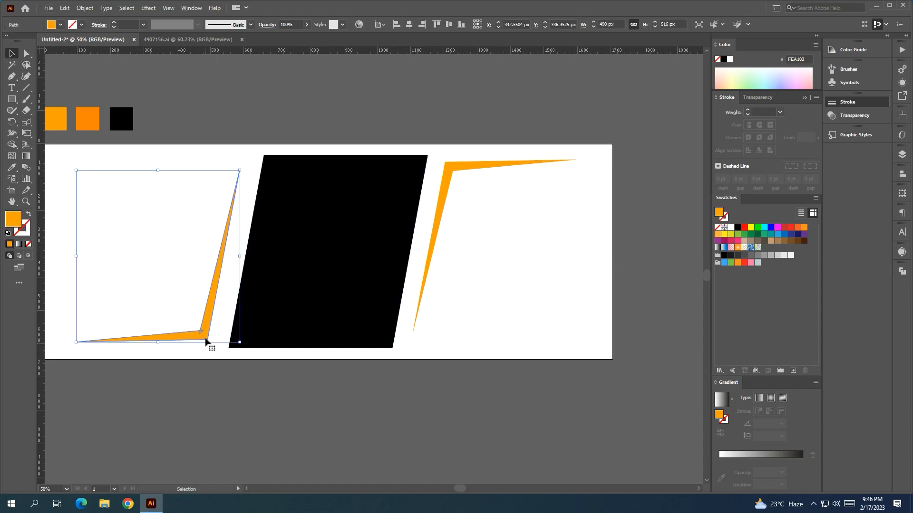
click(263, 357)
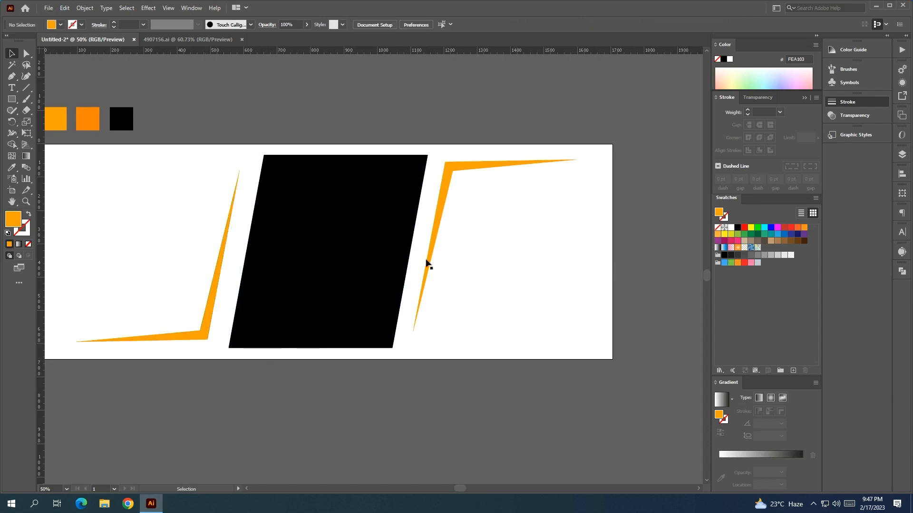
Nudge the right orange tapered shape downward by two small steps
click(449, 177)
key(Down)
key(Down)
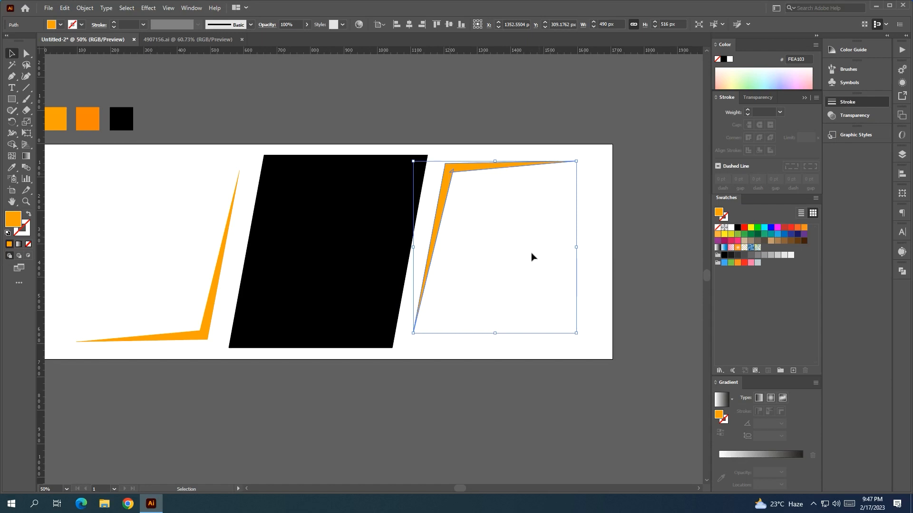
click(441, 402)
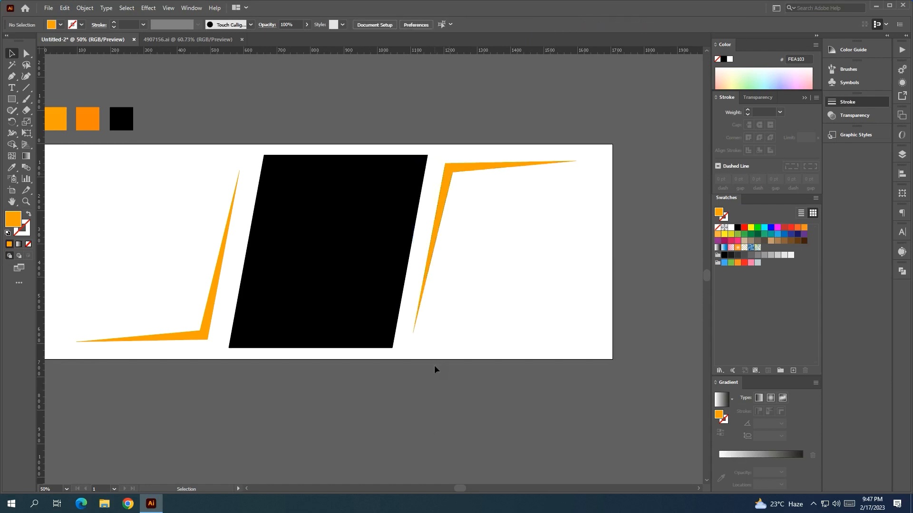
Move the prepared logo and text elements closer to the left side of the artboard
scroll(433, 365, down, 1)
drag(435, 395, 389, 358)
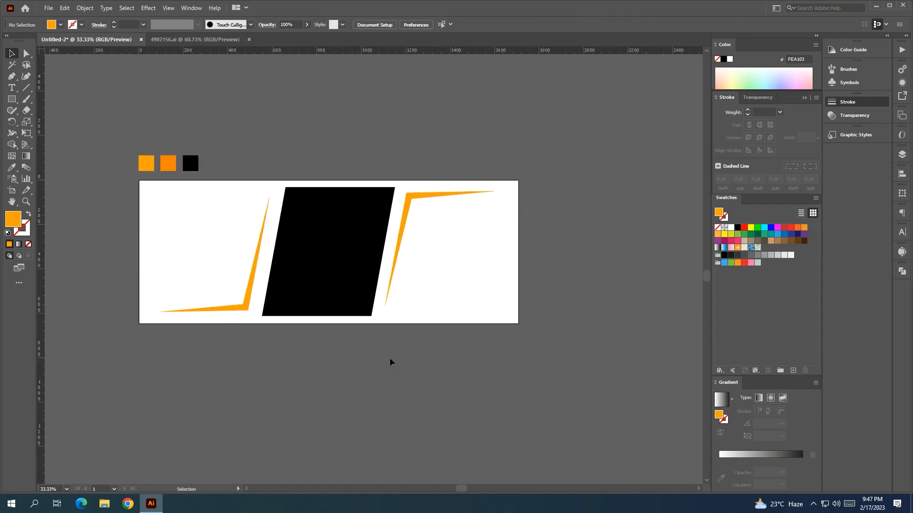
scroll(389, 357, down, 3)
drag(184, 356, 321, 344)
drag(175, 335, 205, 332)
drag(148, 304, 378, 304)
click(425, 368)
scroll(451, 359, up, 2)
Bring the logo and text elements to the front of the stacking order
drag(466, 349, 330, 383)
drag(203, 348, 100, 240)
right_click(145, 259)
mouse_move(222, 366)
click(258, 367)
click(252, 368)
Place copies of the lighter orange square flush in the artboard's top-left and bottom-right corners
drag(196, 350, 150, 356)
scroll(183, 351, up, 1)
drag(262, 209, 263, 234)
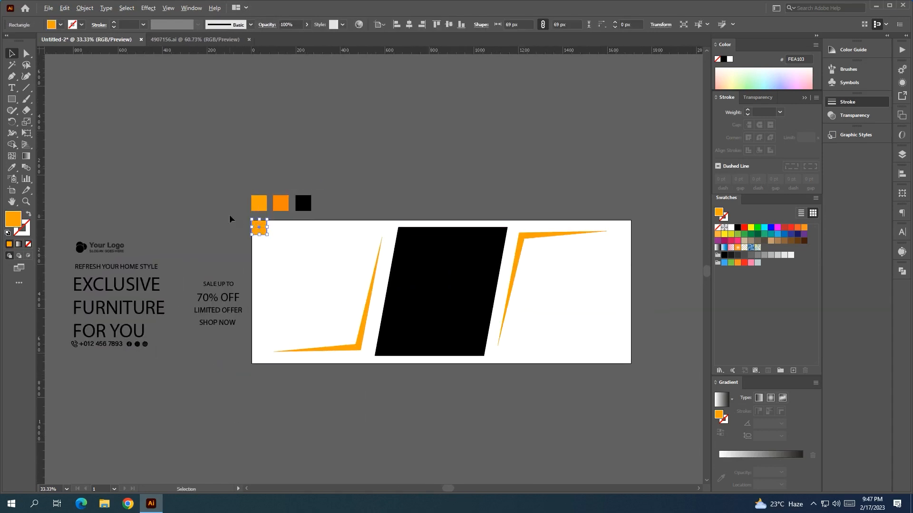
scroll(317, 241, up, 3)
click(399, 25)
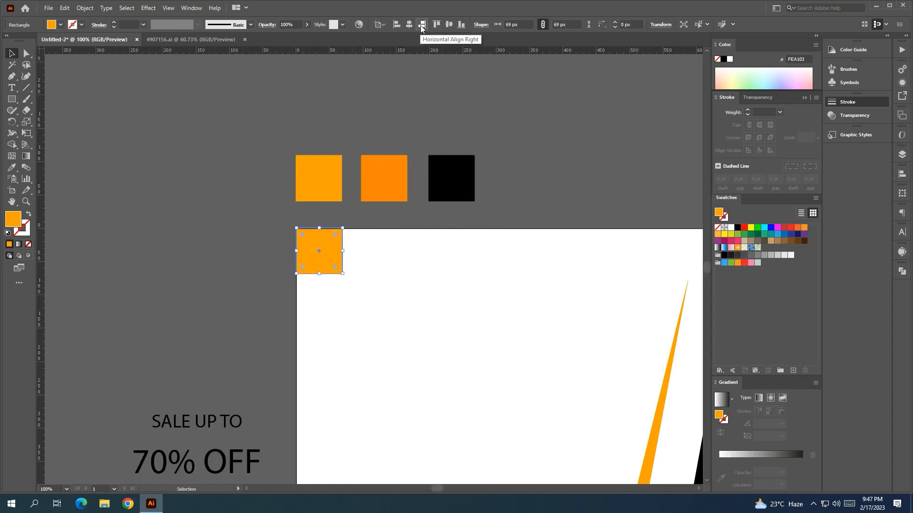
scroll(415, 92, down, 2)
drag(92, 169, 634, 363)
Add horizontal and vertical margin guides along the inner edges of the two corner squares
drag(85, 53, 105, 180)
drag(403, 54, 634, 340)
drag(41, 283, 627, 353)
click(462, 407)
scroll(462, 408, down, 1)
Move the logo, headline and contact line onto the artboard's left area, inside the margin guides
drag(464, 400, 601, 383)
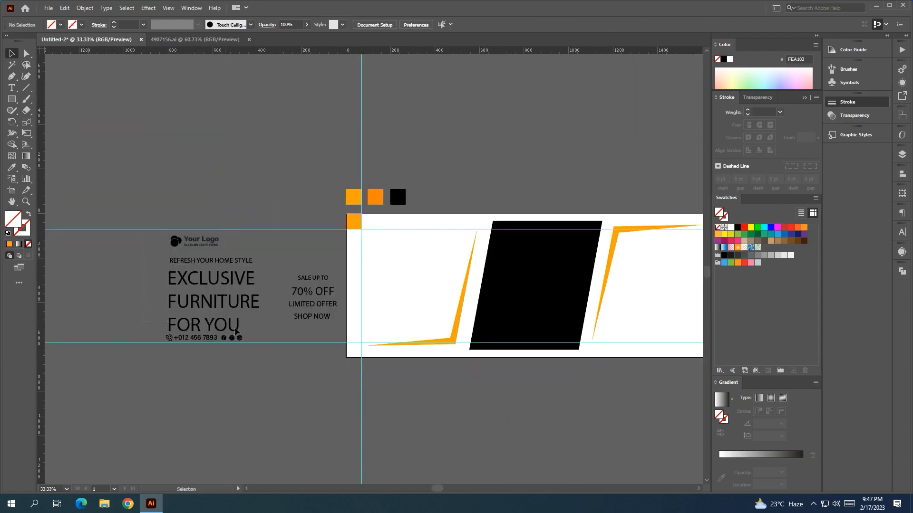
drag(266, 342, 156, 230)
drag(205, 264, 273, 204)
scroll(376, 252, up, 1)
click(325, 419)
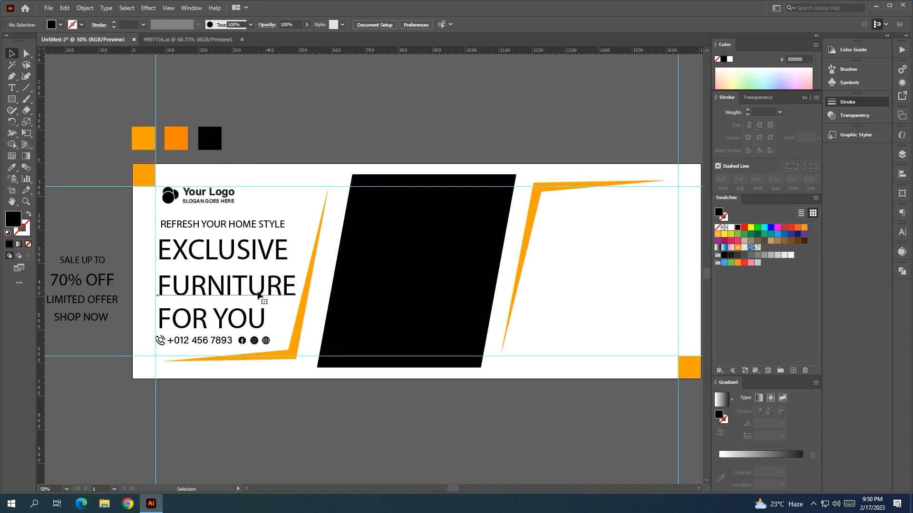
Set the three headline lines in Acumin Variable Concept with the maximum slant
click(255, 285)
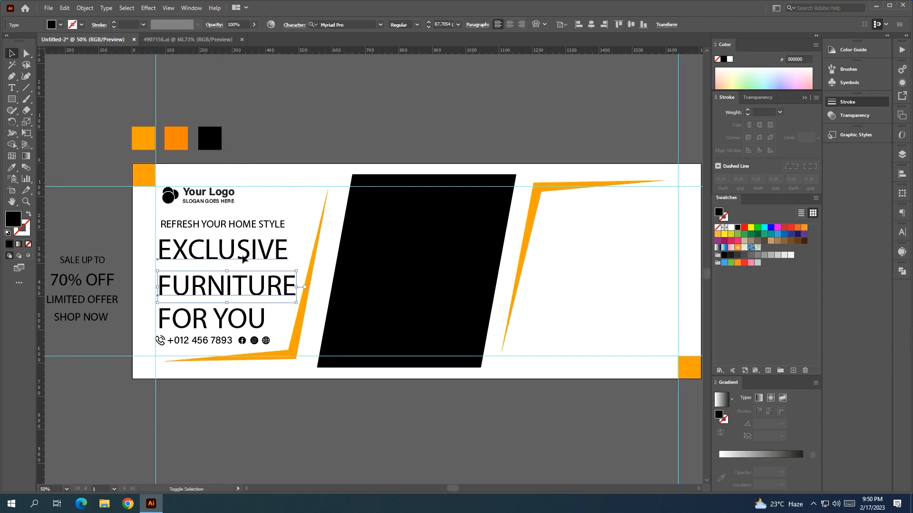
click(380, 25)
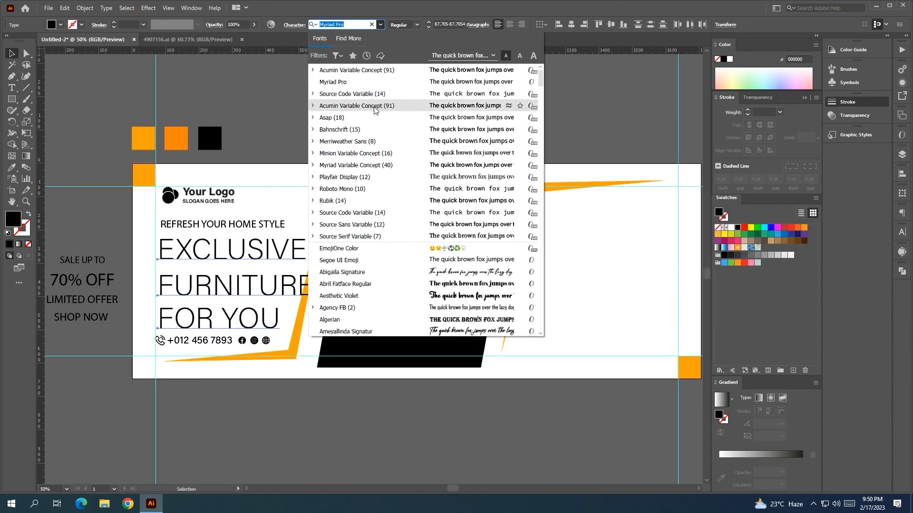
click(374, 106)
click(483, 25)
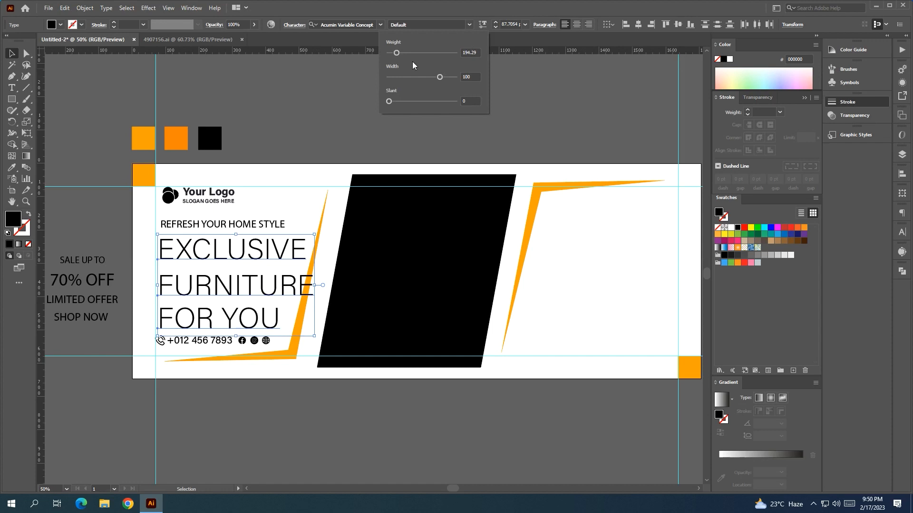
drag(389, 102, 466, 100)
Increase the variable font weight of the FURNITURE line to a heavy bold
click(273, 294)
click(482, 25)
drag(396, 53, 444, 56)
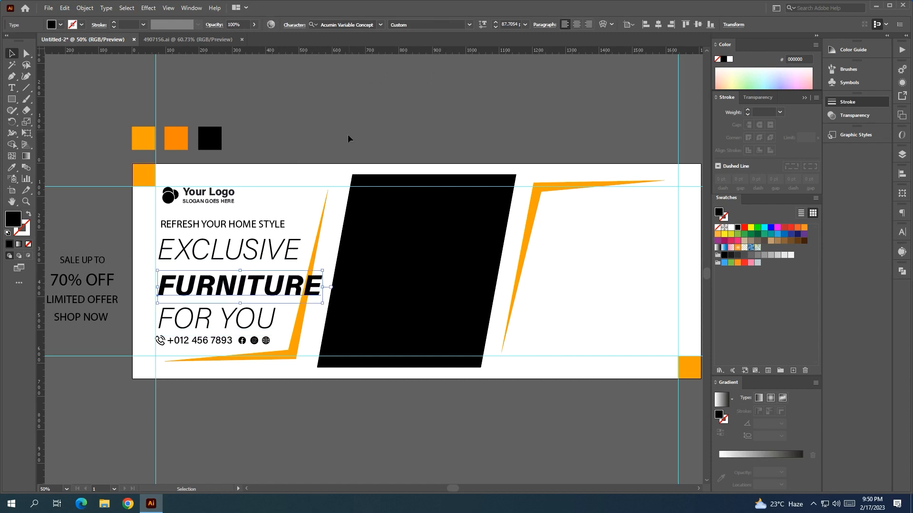
Set the variable font weight of the EXCLUSIVE and FOR YOU lines to 350
click(255, 254)
shift+click(247, 325)
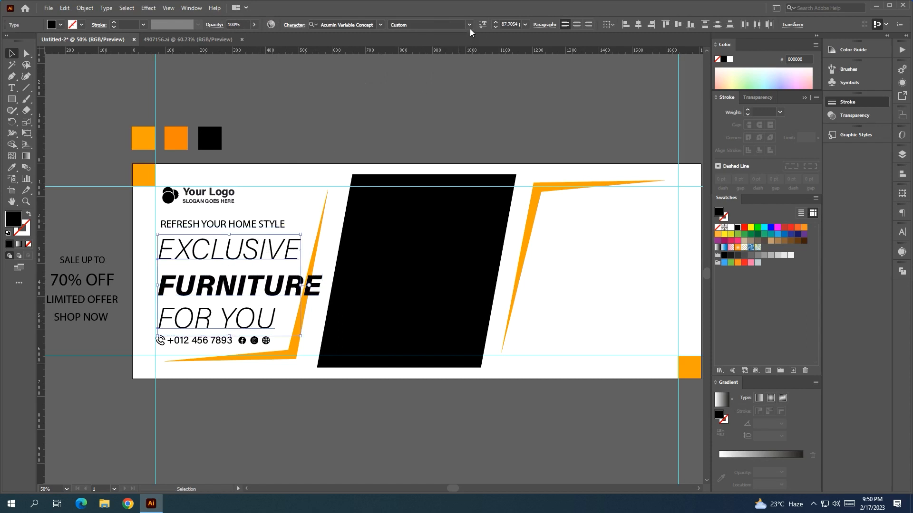
click(482, 24)
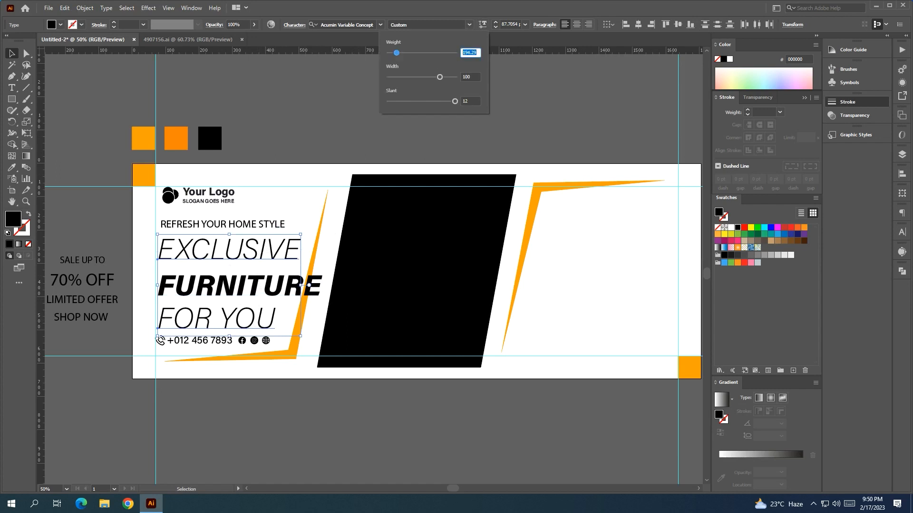
text(350)
key(Return)
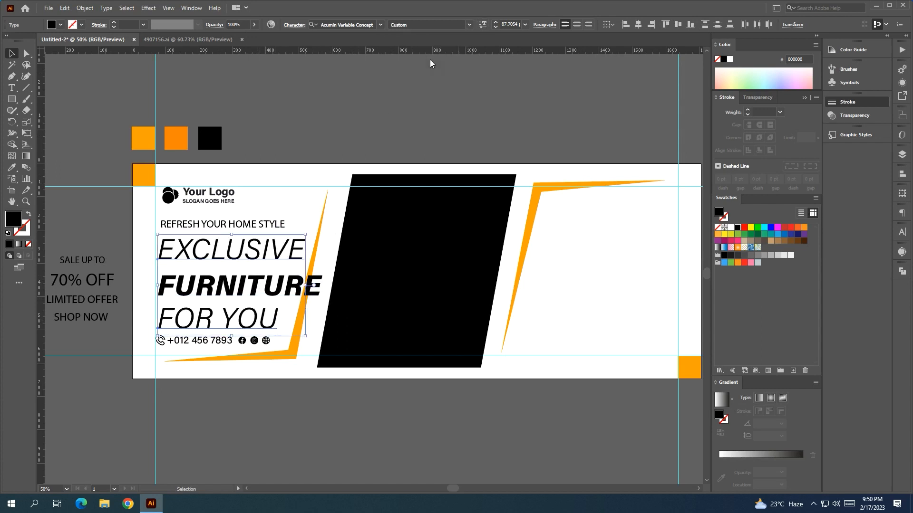
click(399, 80)
Scale the three headline lines down to fit beside the orange accent and stack them with tighter line spacing
drag(399, 80, 468, 79)
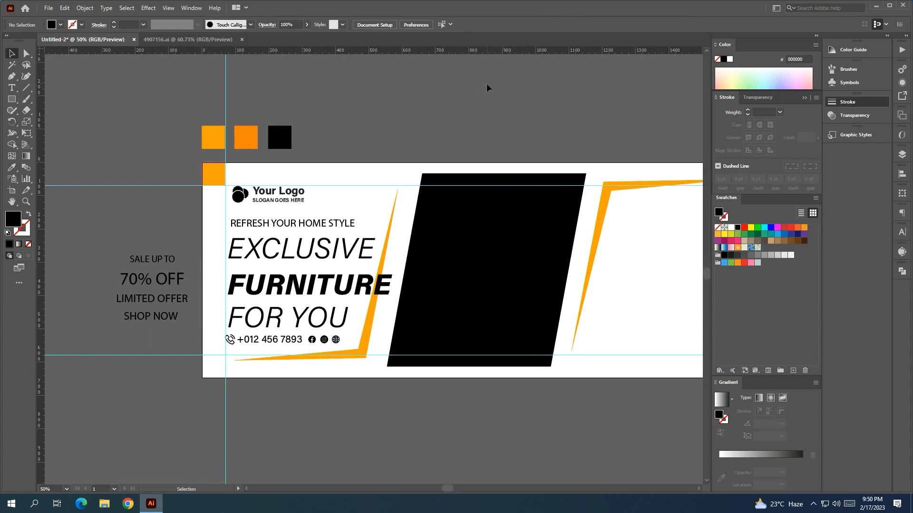
drag(453, 106, 429, 106)
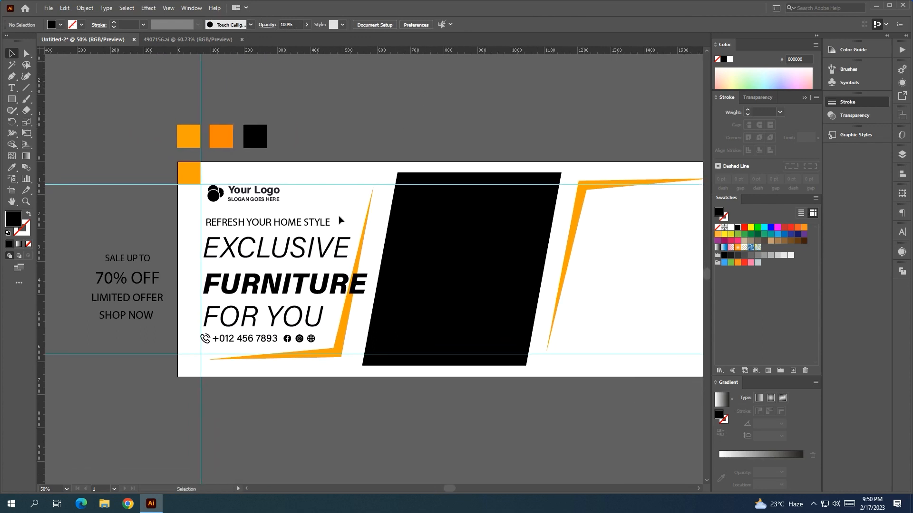
click(325, 286)
drag(369, 285, 347, 287)
click(329, 309)
drag(245, 314, 250, 282)
Shift the three headline lines together so their starting edge meets the vertical margin guide
shift+click(247, 288)
shift+click(254, 257)
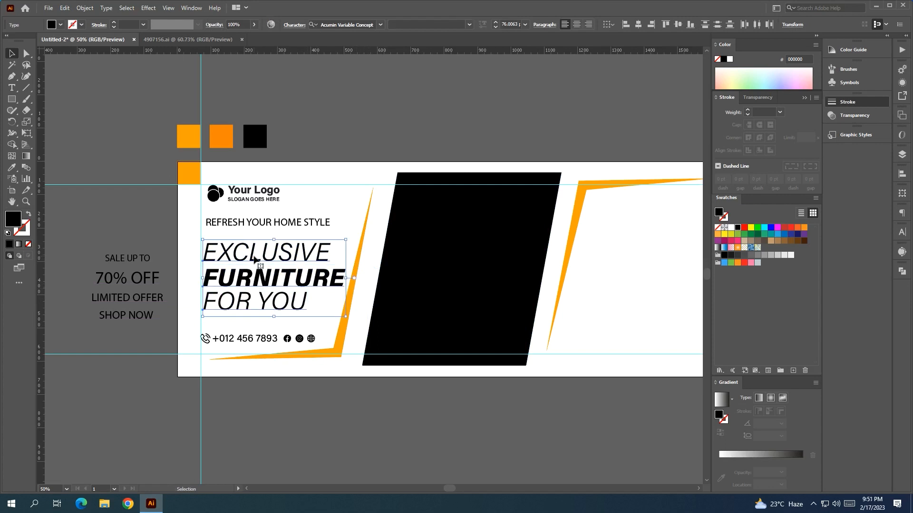
key(Left)
key(Left)
key(Left)
key(Left)
key(Left)
key(Left)
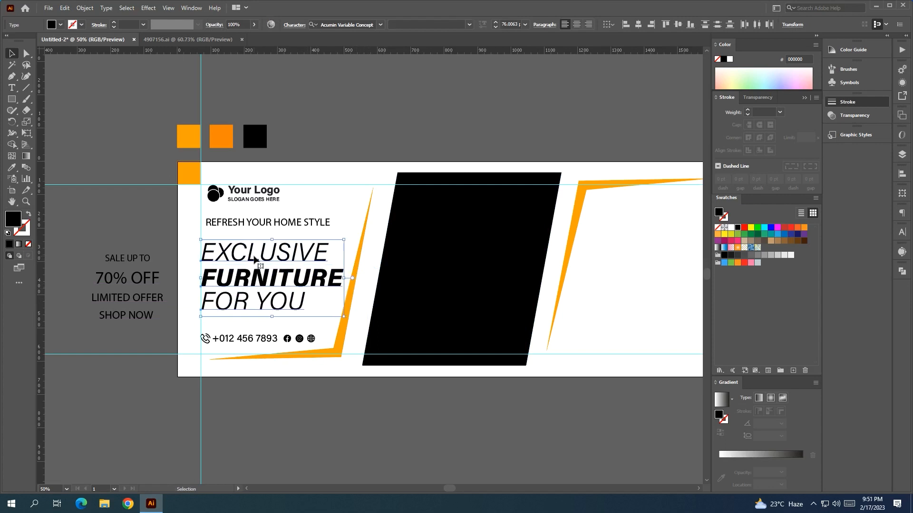
click(298, 406)
Set the REFRESH YOUR HOME STYLE line in Acumin Variable Concept and increase its font weight
key(space)
drag(307, 397, 275, 414)
click(248, 244)
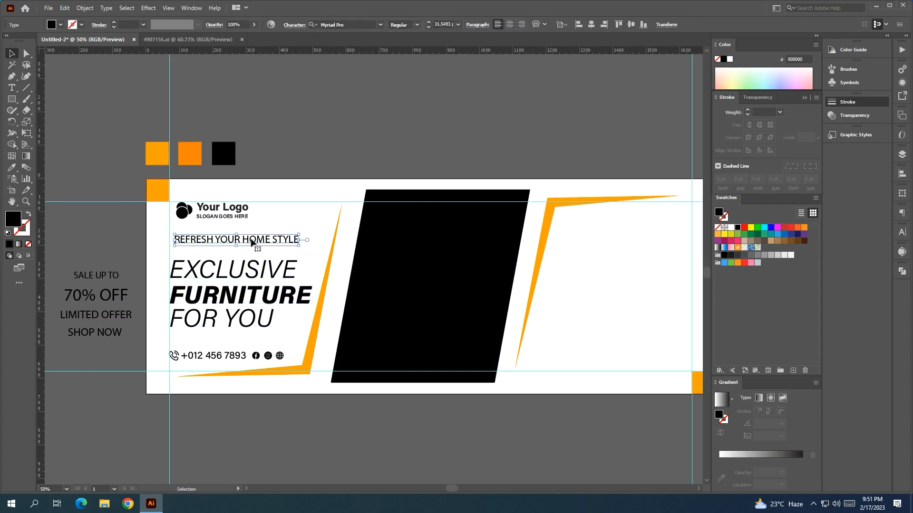
click(380, 24)
click(386, 97)
click(482, 25)
drag(397, 53, 427, 53)
click(291, 113)
click(290, 113)
Align the logo to the intersection of the margin guides and move the REFRESH YOUR HOME STYLE line to the vertical guide
drag(284, 135, 334, 122)
scroll(271, 203, up, 1)
drag(232, 199, 212, 198)
key(Down)
key(Down)
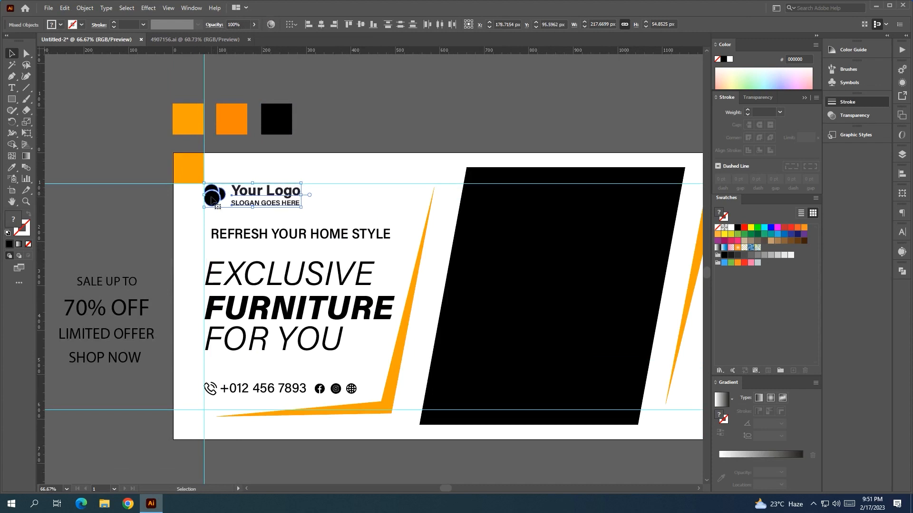
click(376, 121)
drag(376, 122, 362, 86)
click(276, 198)
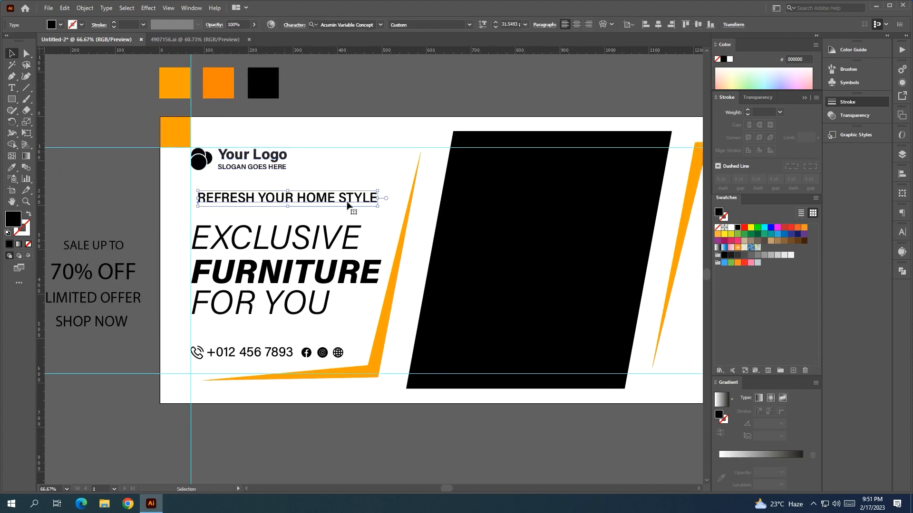
drag(332, 203, 321, 203)
click(350, 91)
Draw a horizontal line 125 px long beneath the REFRESH YOUR HOME STYLE line, with a black 4 pt stroke and no fill
scroll(190, 212, up, 1)
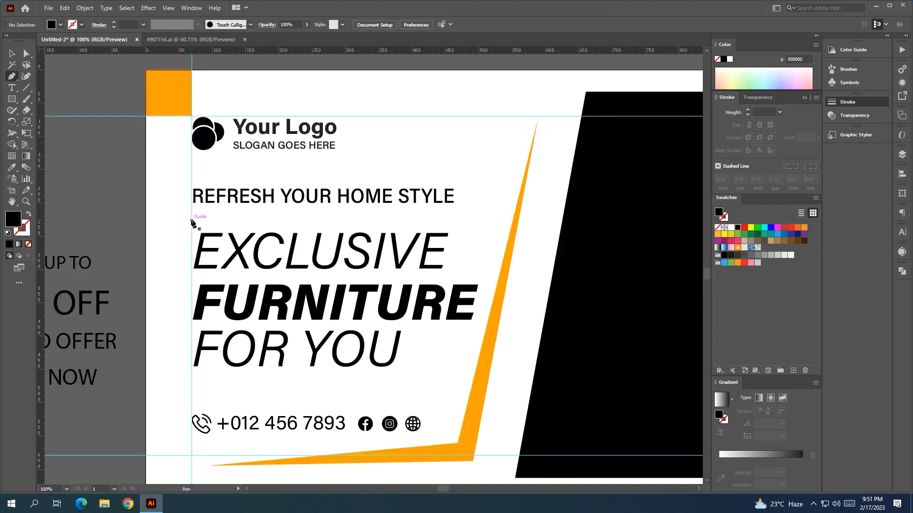
click(191, 219)
click(263, 219)
key(v)
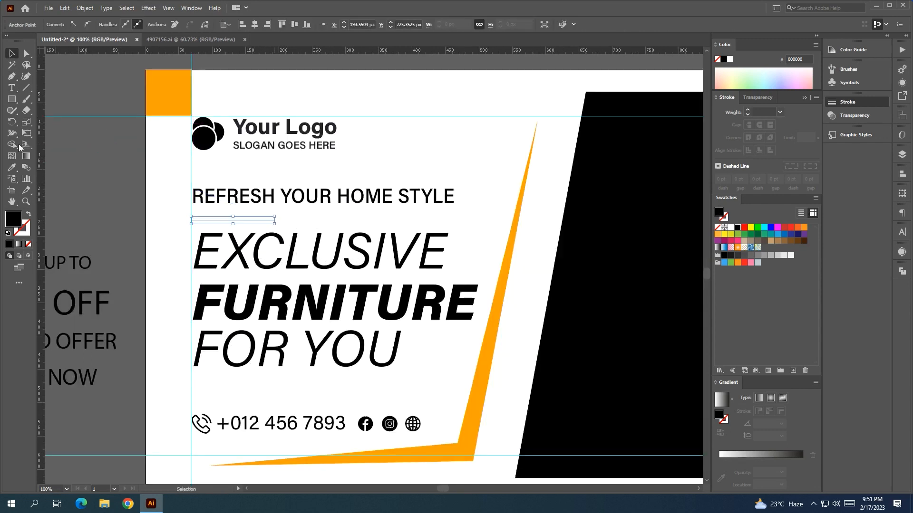
click(28, 214)
click(219, 220)
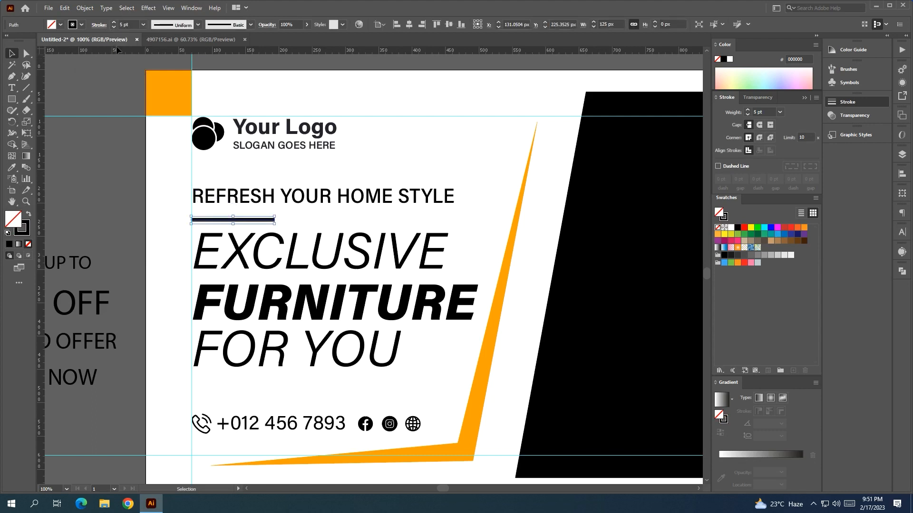
click(101, 209)
scroll(100, 210, down, 1)
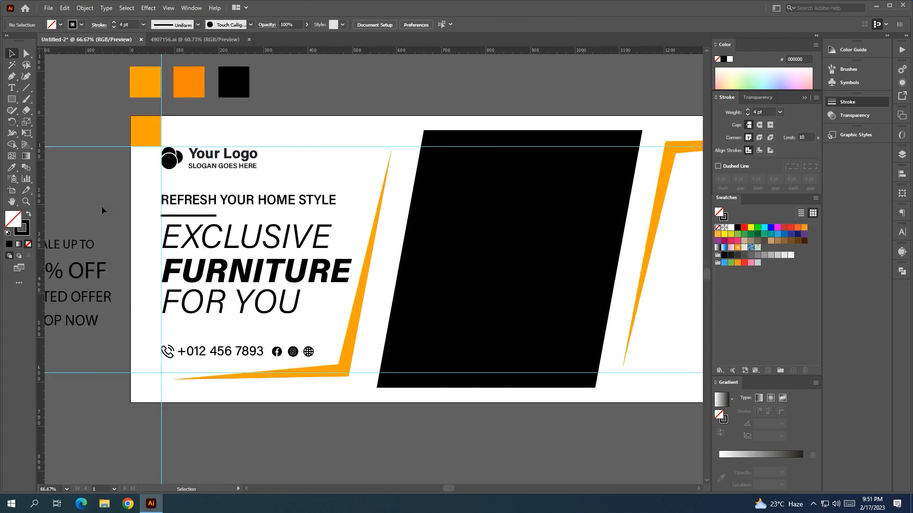
Recolor the three social icons in the contact line with the orange sampled from the accent shape
drag(102, 207, 122, 207)
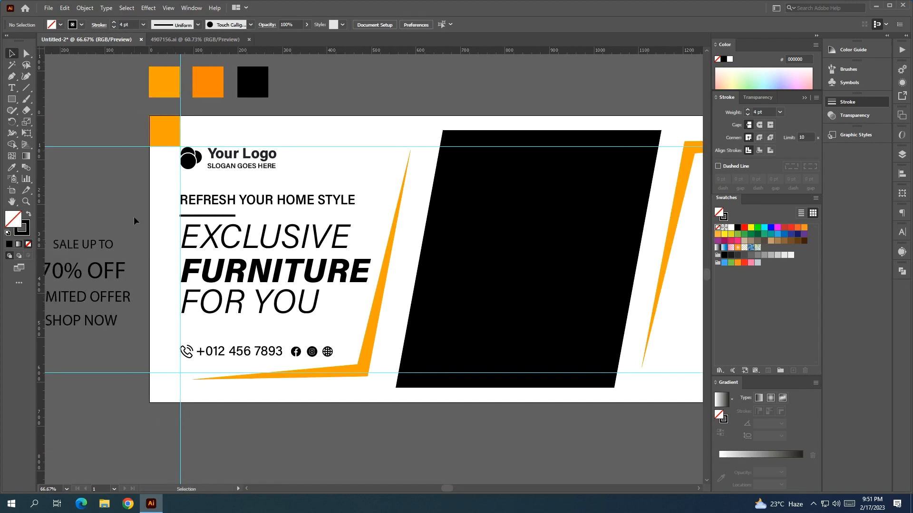
click(325, 354)
shift+click(311, 353)
shift+click(296, 353)
click(14, 170)
click(329, 371)
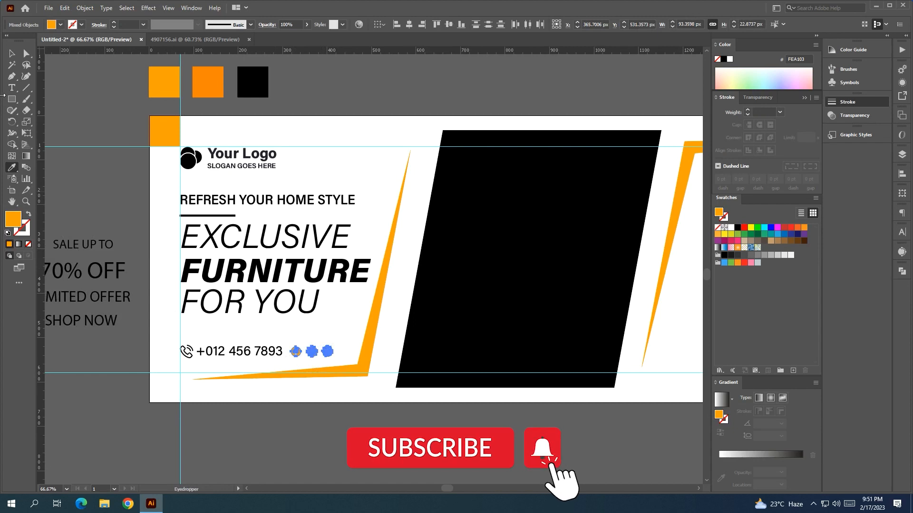
click(12, 53)
click(90, 201)
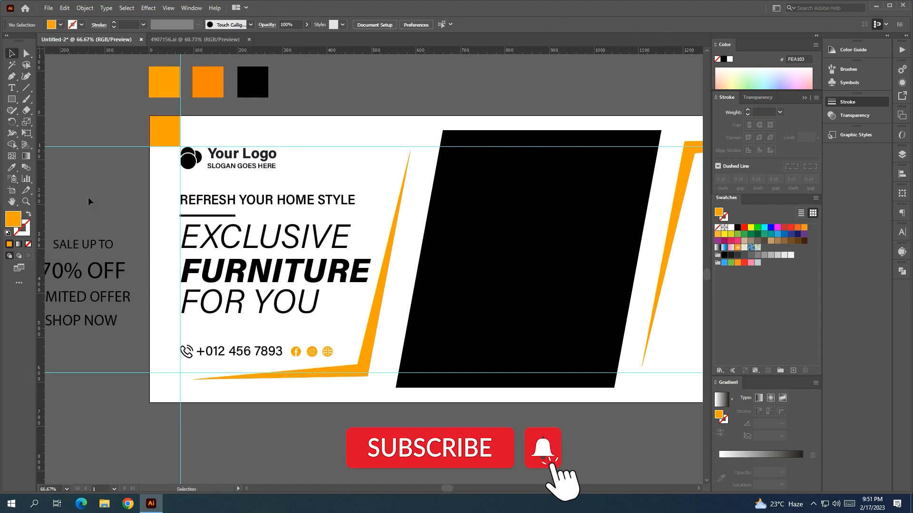
Increase the font weight of the phone number slightly
click(245, 355)
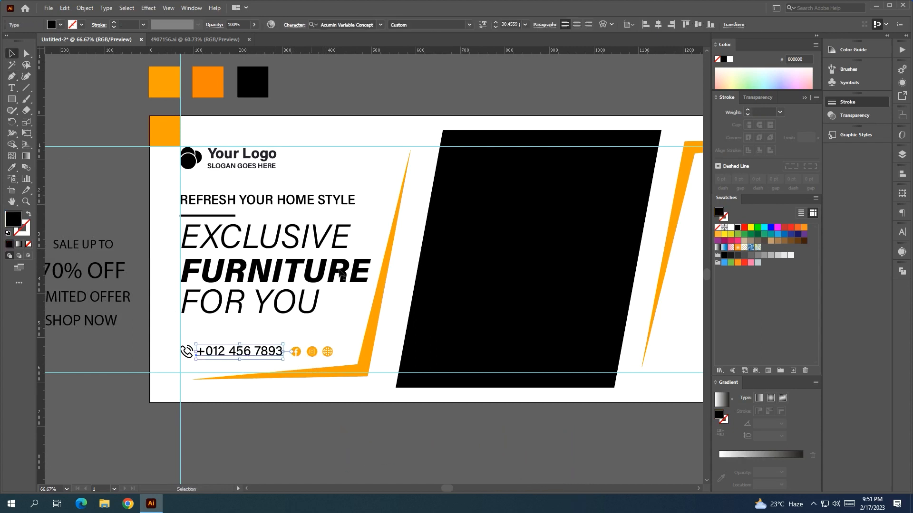
click(485, 27)
drag(418, 53, 423, 52)
click(313, 98)
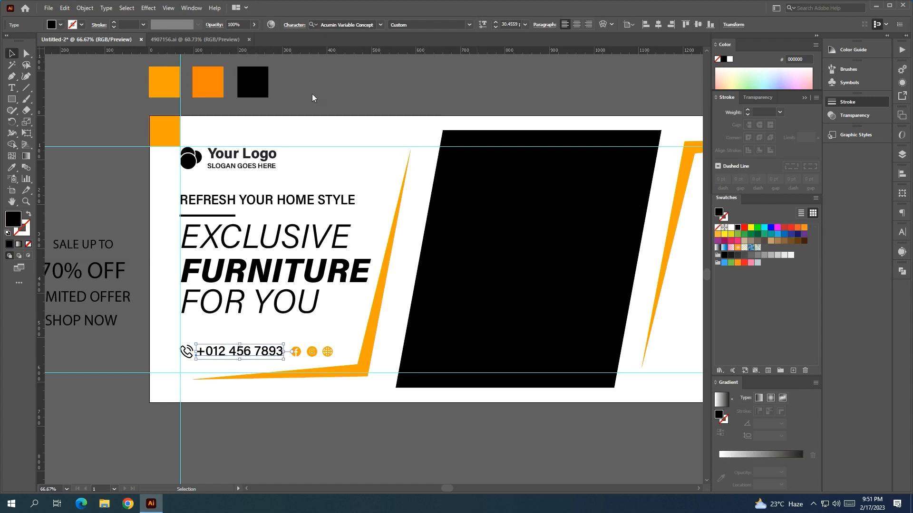
Enlarge the contact line slightly and shift it upward, clear of the orange accent and starting at the vertical margin guide
click(318, 432)
drag(306, 410, 273, 392)
drag(158, 325, 155, 325)
drag(300, 333, 314, 333)
key(Down)
key(Down)
key(Down)
key(Down)
key(Down)
key(Down)
key(Down)
key(Down)
key(Right)
key(Right)
key(Up)
key(Up)
key(Up)
key(Up)
key(Up)
key(Up)
key(Up)
key(Up)
key(Up)
key(Up)
key(Up)
key(Up)
key(Up)
key(Up)
key(Up)
key(Up)
key(Up)
key(Up)
key(Up)
key(Up)
key(Up)
key(Up)
key(Up)
key(Up)
key(Up)
key(Up)
key(Up)
key(Up)
key(Up)
key(Up)
click(316, 392)
Move the tip and corner anchor points of the headline's orange accent so its base sits on the lower margin guide
drag(309, 395, 259, 405)
click(27, 54)
drag(113, 373, 111, 366)
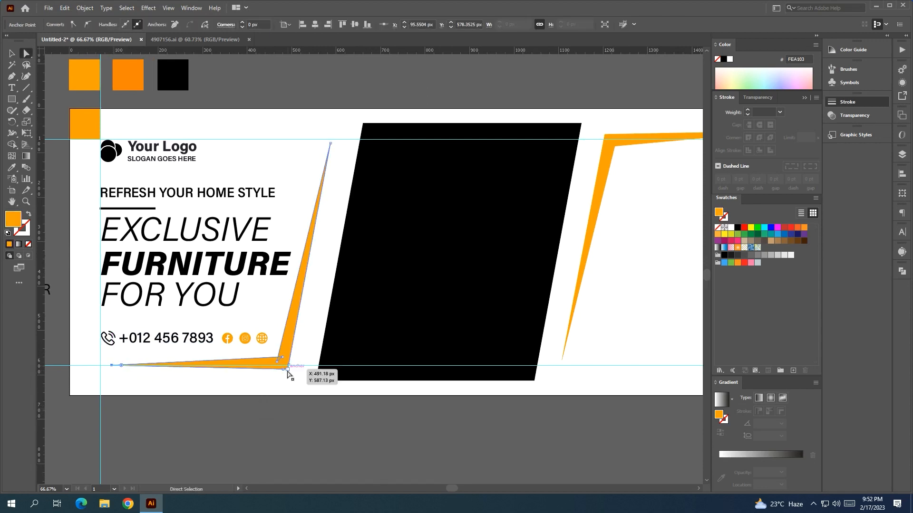
scroll(291, 372, up, 3)
shift+click(292, 351)
shift+click(275, 367)
shift+click(273, 329)
drag(256, 344, 258, 332)
scroll(278, 332, down, 2)
click(316, 448)
Move the tip and corner anchor points of the other orange accent so its top edge lies along the upper margin guide
scroll(340, 424, down, 2)
drag(346, 421, 167, 389)
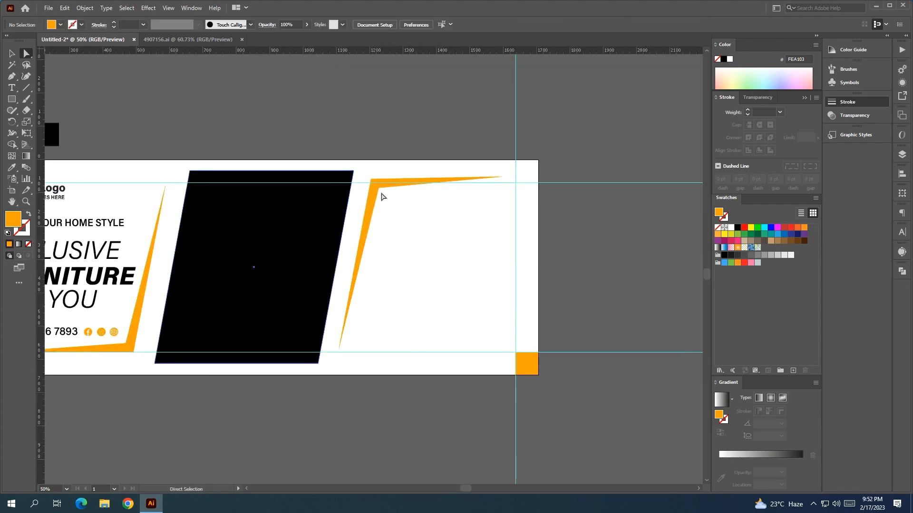
click(500, 176)
drag(503, 177, 503, 183)
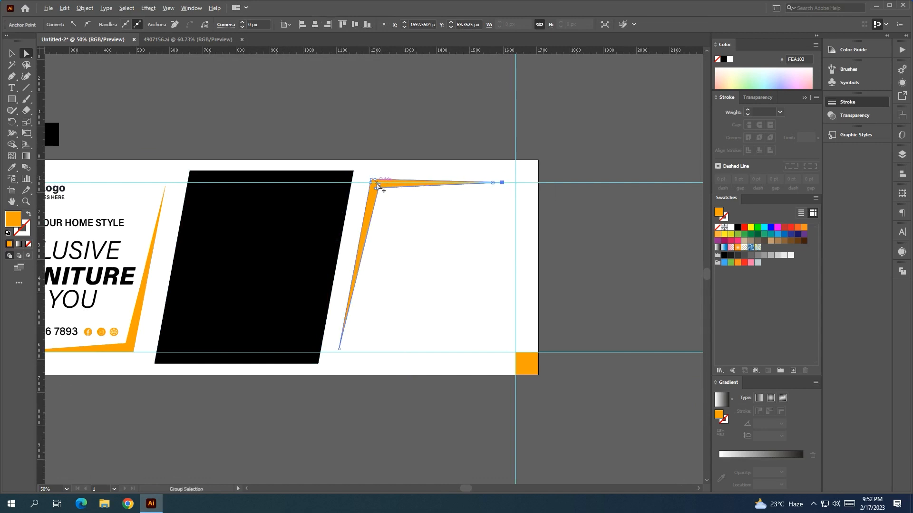
scroll(377, 183, up, 4)
click(386, 189)
drag(369, 205, 348, 195)
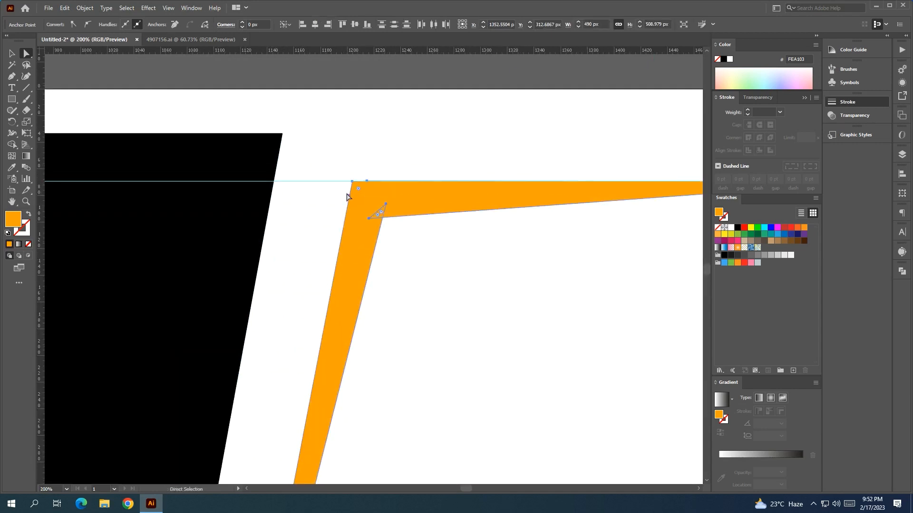
scroll(348, 192, down, 5)
click(359, 145)
drag(360, 146, 417, 127)
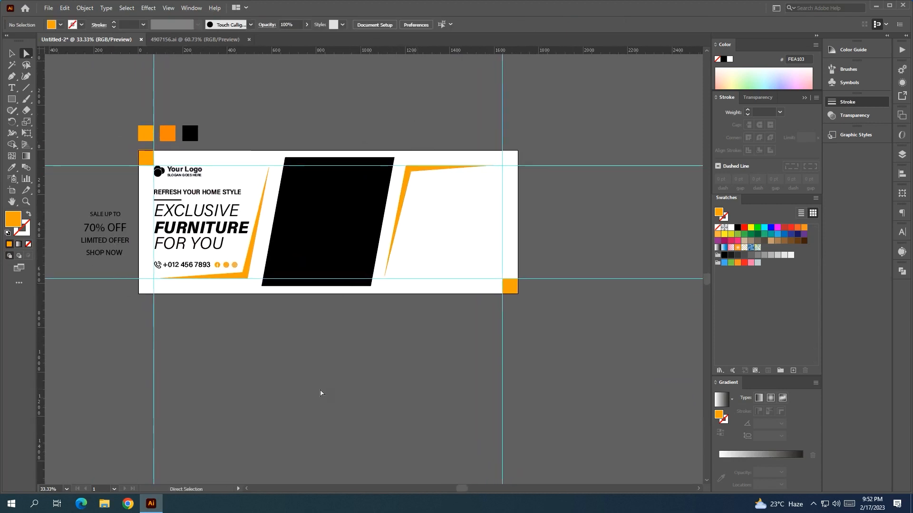
Recolor the logo's front and side circles with the orange sampled from the first palette square
drag(247, 351, 349, 381)
scroll(270, 246, up, 2)
click(251, 160)
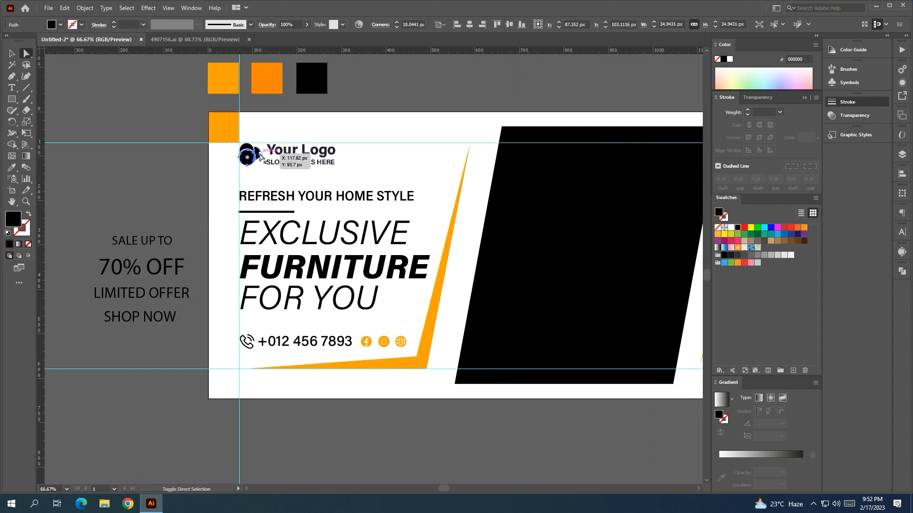
shift+click(257, 153)
click(11, 168)
click(233, 76)
click(11, 53)
click(130, 205)
Move the SALE UP TO 70% OFF text block to the opposite side of the artboard, outside the orange corner square
scroll(131, 217, down, 2)
drag(149, 268, 152, 269)
drag(154, 239, 622, 217)
drag(595, 370, 457, 357)
click(447, 366)
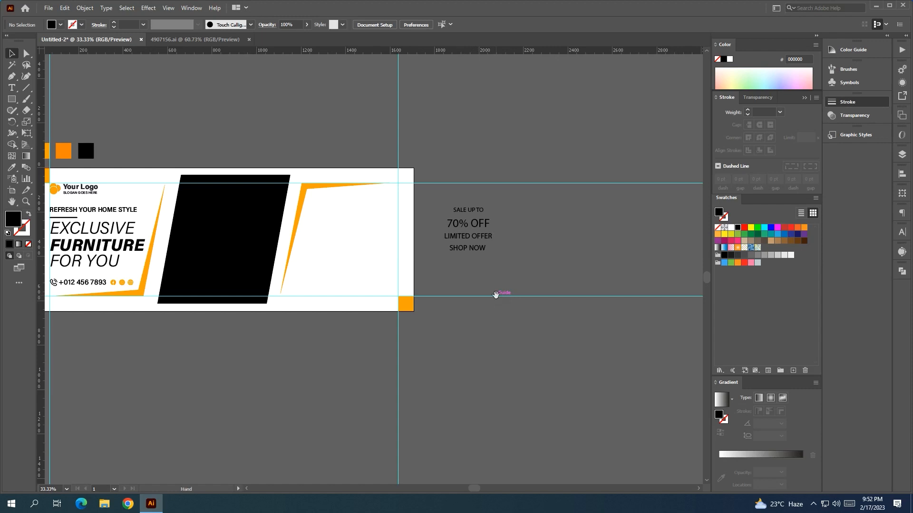
Move the armchair photo onto the banner, placing it behind the black slanted panel
drag(496, 295, 486, 308)
scroll(480, 308, down, 2)
drag(659, 296, 341, 284)
drag(612, 262, 257, 303)
drag(334, 360, 603, 338)
drag(551, 309, 280, 266)
click(290, 256)
right_click(290, 257)
click(380, 424)
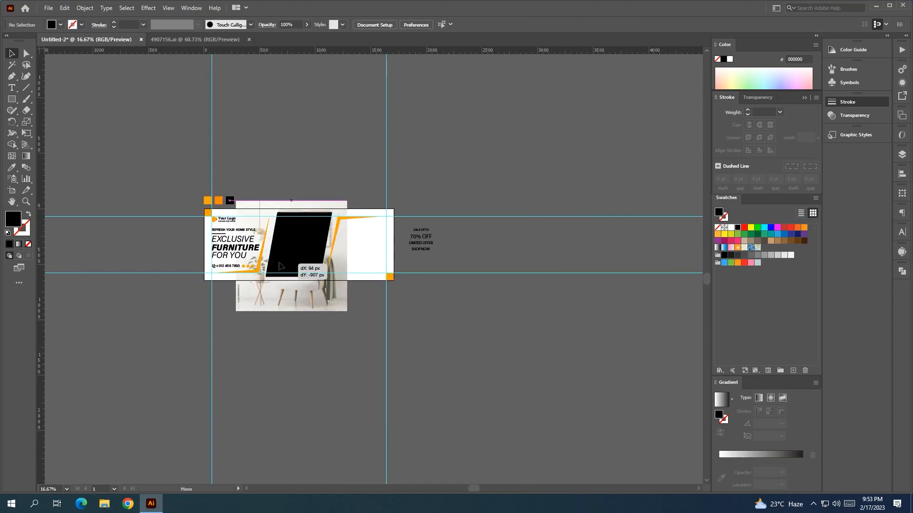
Make a clipping mask from the black slanted panel and the armchair photo
shift+click(306, 242)
right_click(309, 241)
click(355, 323)
scroll(319, 300, up, 2)
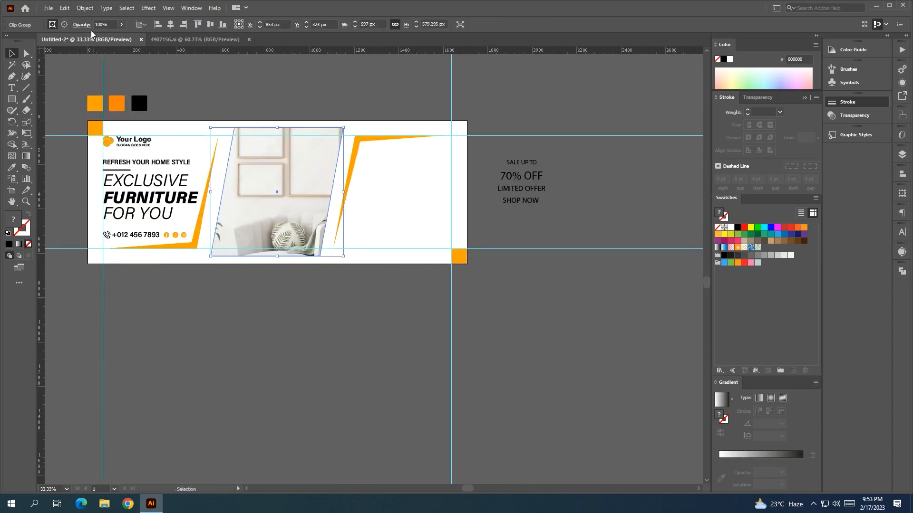
Scale down and reposition the photo inside the clipping mask to frame the armchair, side table and hanging lamp
click(63, 27)
drag(274, 188, 272, 138)
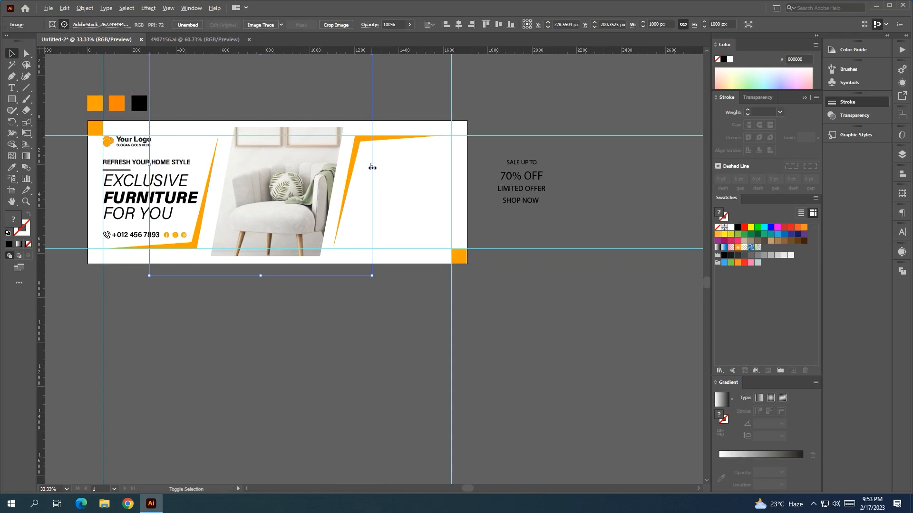
drag(372, 168, 336, 168)
mouse_move(288, 102)
mouse_down()
mouse_move(309, 130)
mouse_move(293, 102)
mouse_up()
click(332, 96)
Add a Multiply drop shadow to the clipped armchair photo with X and Y offsets of 0 px
scroll(282, 117, up, 1)
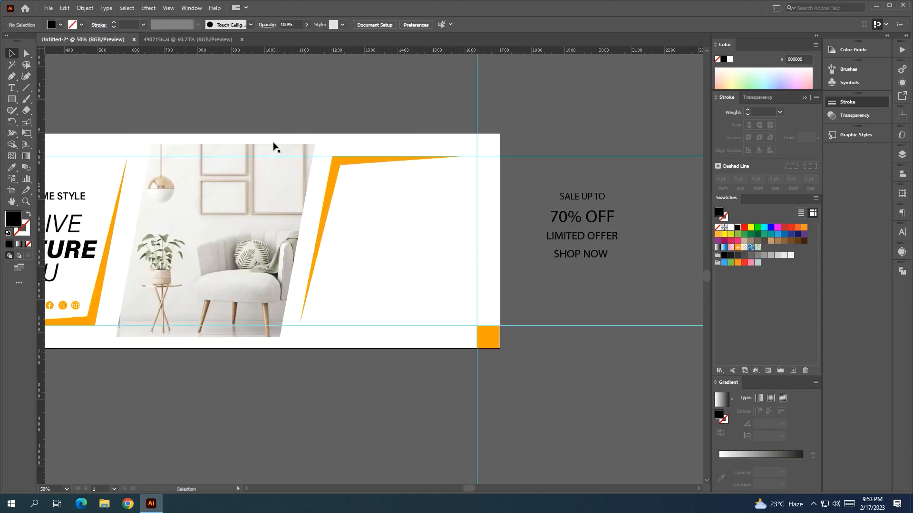
click(276, 146)
click(148, 7)
mouse_move(176, 118)
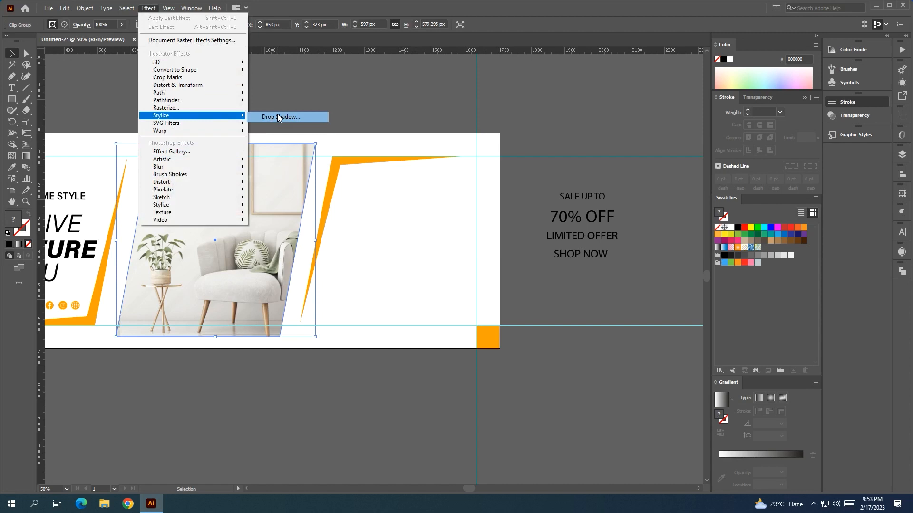
click(278, 116)
click(707, 248)
key(Down)
click(708, 205)
scroll(709, 204, down, 11)
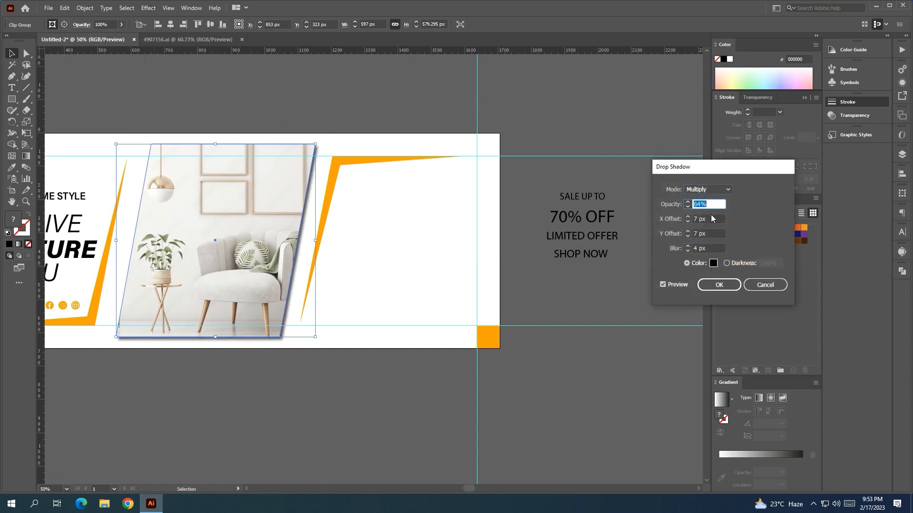
click(712, 218)
scroll(712, 216, down, 3)
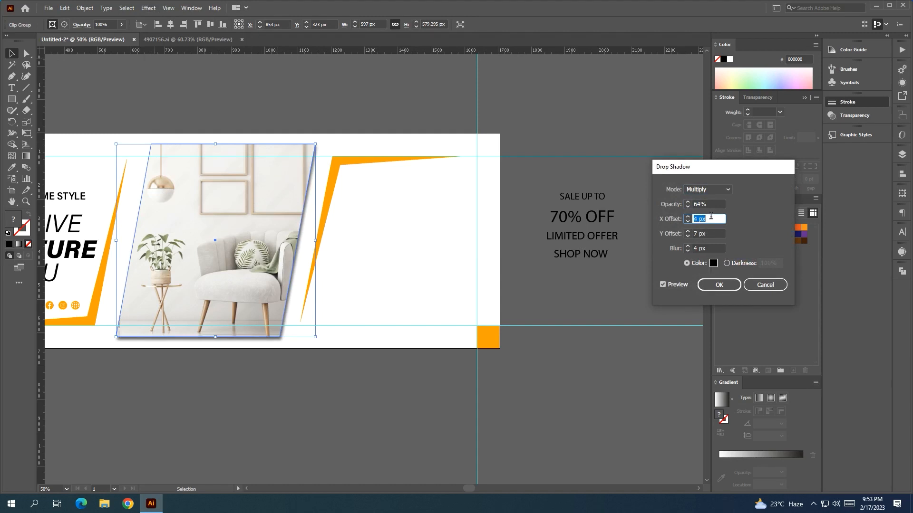
text(0)
click(696, 234)
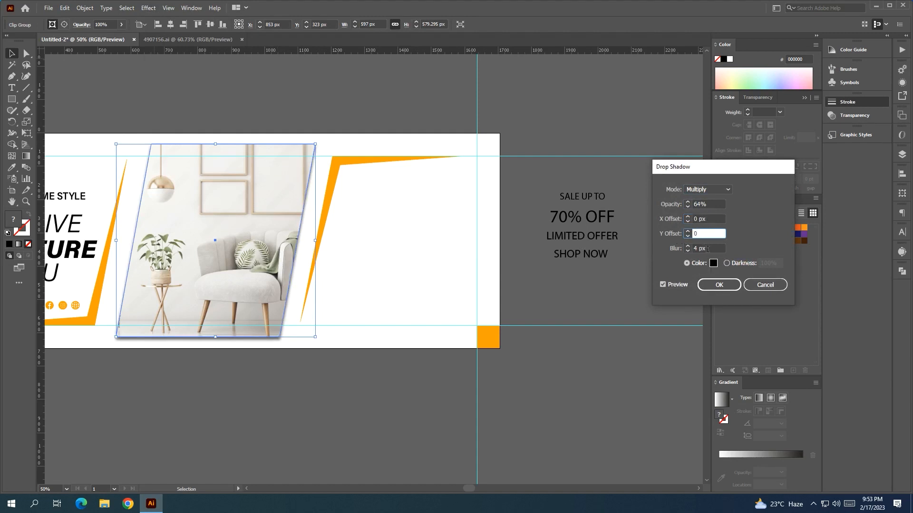
text(0)
Set the photo's drop shadow to 74% opacity and 6 px blur, and apply it
click(710, 204)
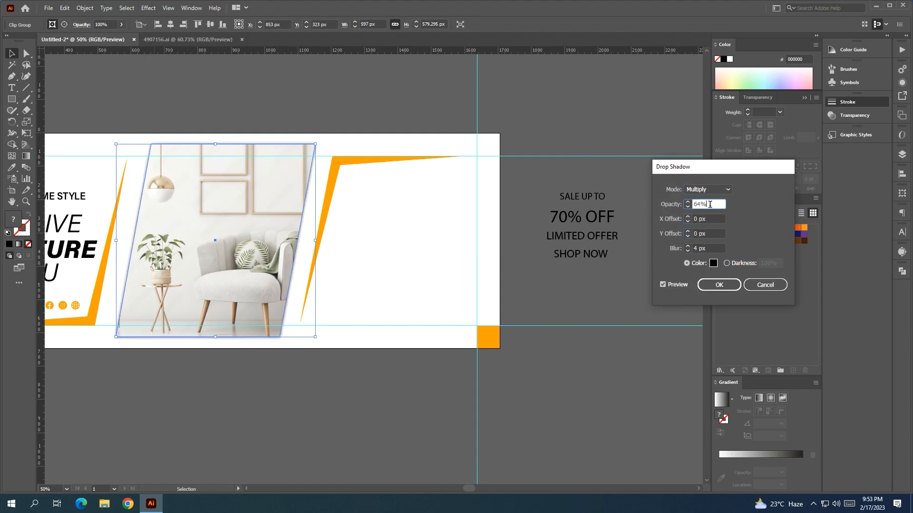
click(710, 248)
scroll(709, 248, up, 3)
click(708, 205)
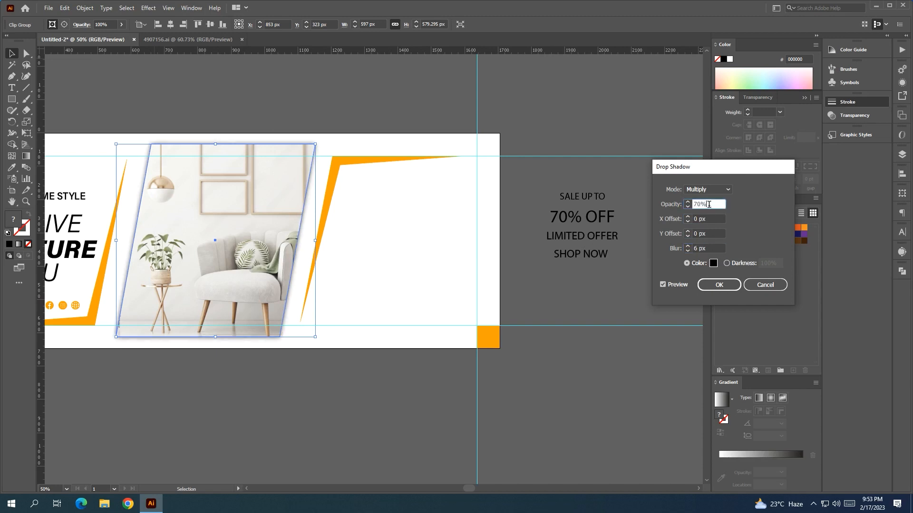
click(717, 284)
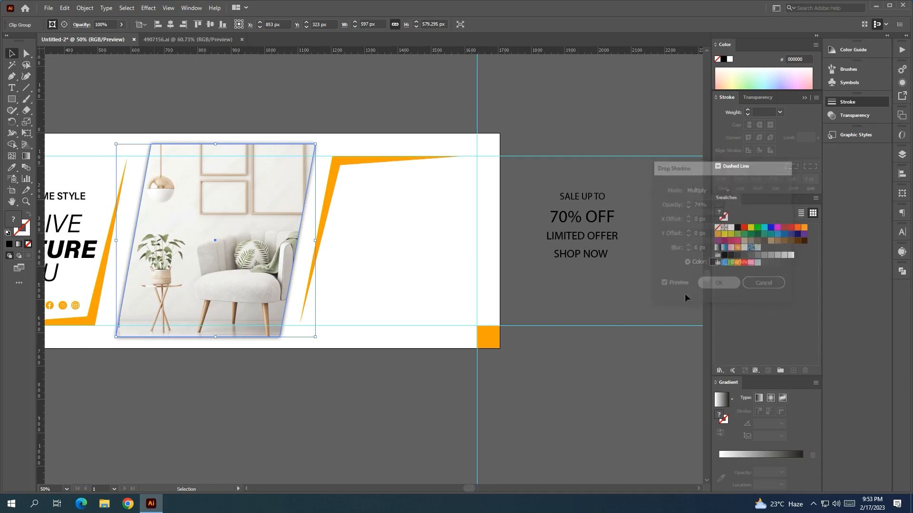
scroll(647, 289, down, 1)
click(646, 289)
key(space)
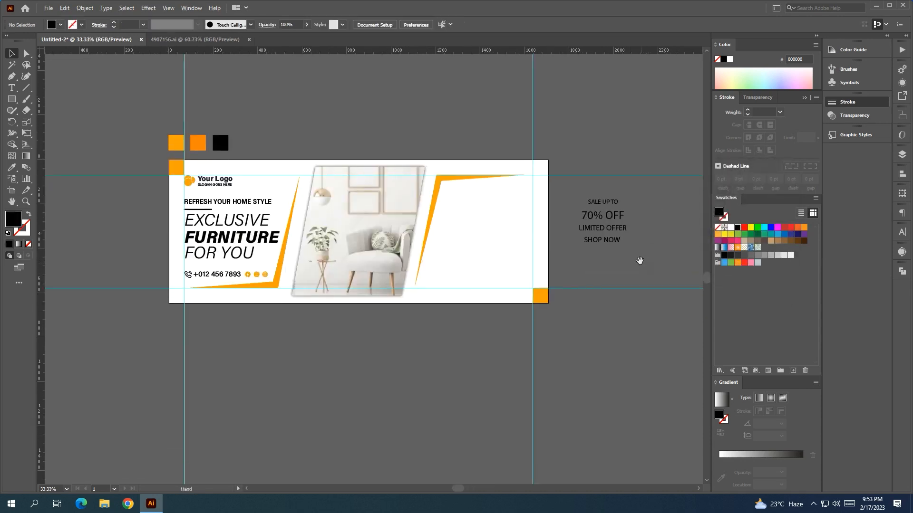
drag(639, 261, 600, 268)
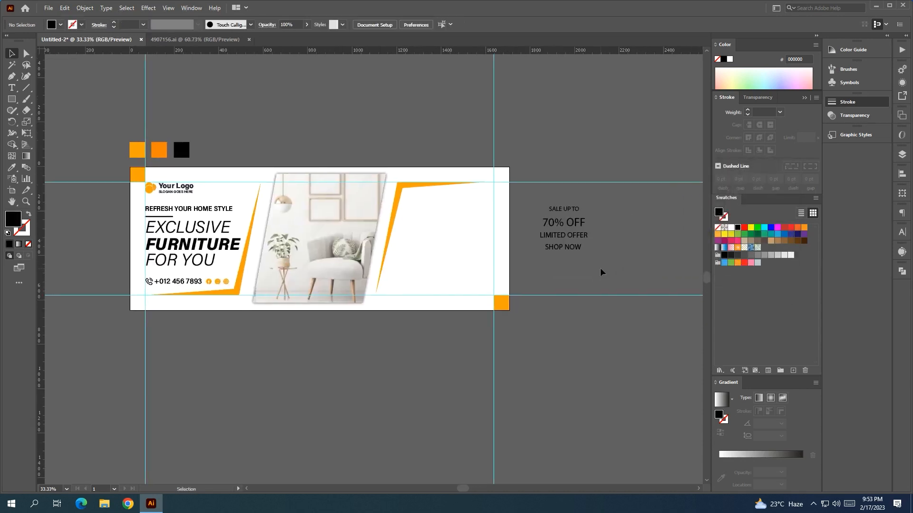
click(544, 212)
click(576, 271)
key(space)
drag(576, 271, 570, 296)
scroll(524, 277, up, 1)
key(space)
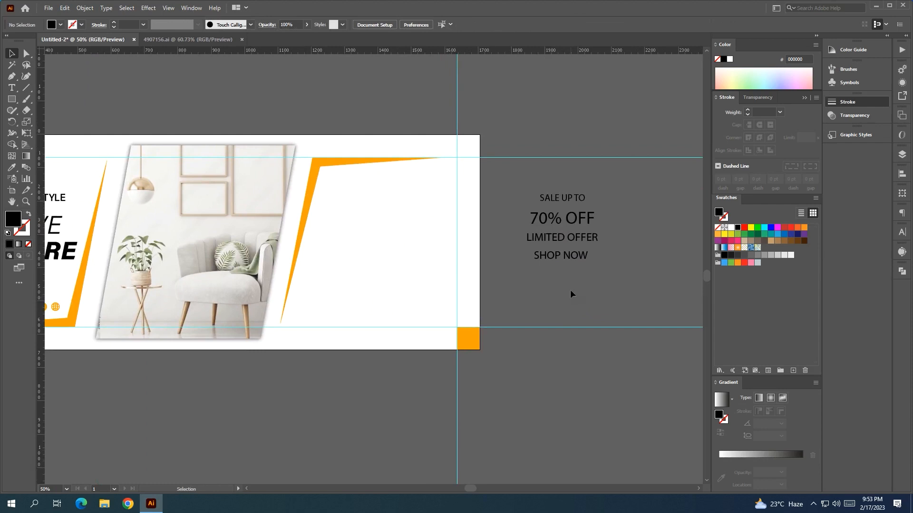
click(569, 225)
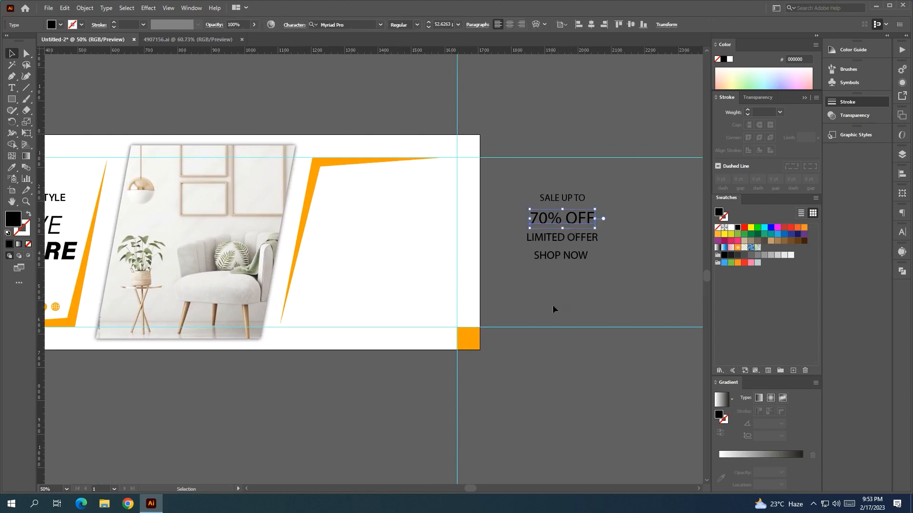
key(ctrl+shift+a)
Draw a black rectangle about 407 × 173 px beside the second orange accent and slant it by shifting its top edge about 44 px
click(12, 98)
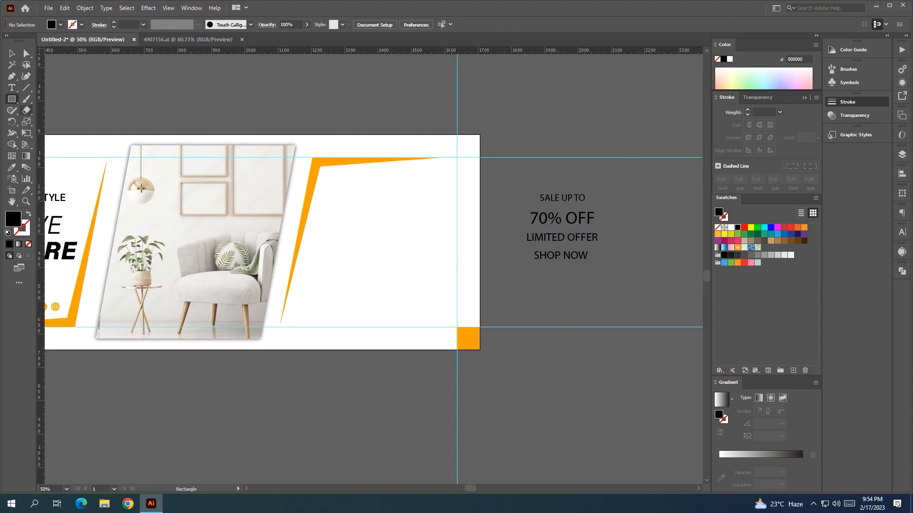
drag(318, 261, 458, 206)
key(a)
click(310, 204)
shift+click(446, 204)
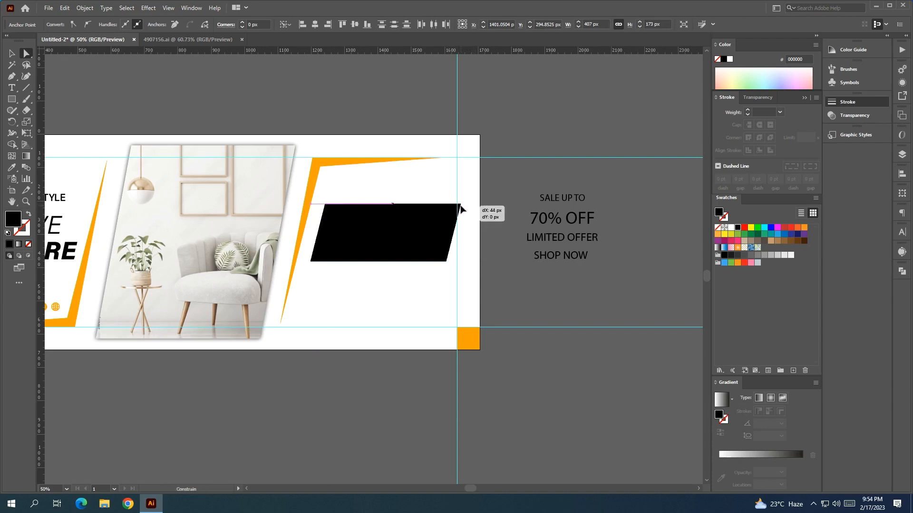
drag(461, 210, 414, 226)
Resize the black parallelogram to about 423 × 162 px and position it between the orange accent and the vertical margin guide
scroll(490, 251, up, 1)
click(13, 53)
drag(369, 227, 442, 228)
drag(397, 229, 401, 232)
click(516, 278)
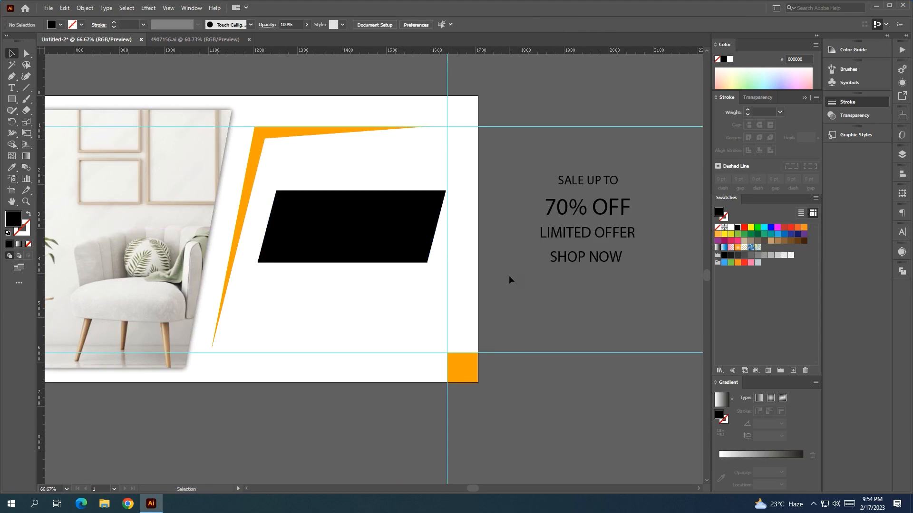
Turn the black parallelogram into an unfilled outline using the orange sampled from the tapered accent
click(385, 257)
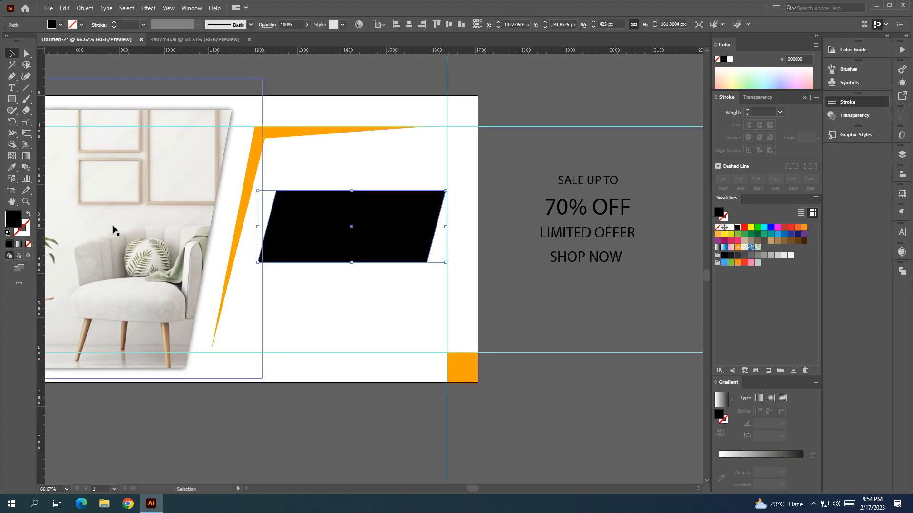
click(28, 215)
click(593, 298)
drag(593, 298, 567, 311)
drag(347, 227, 348, 228)
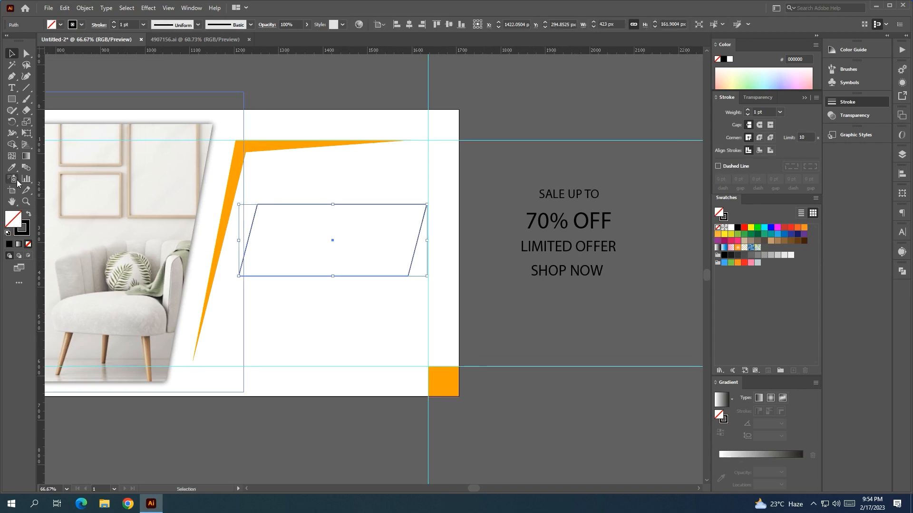
click(12, 168)
click(279, 144)
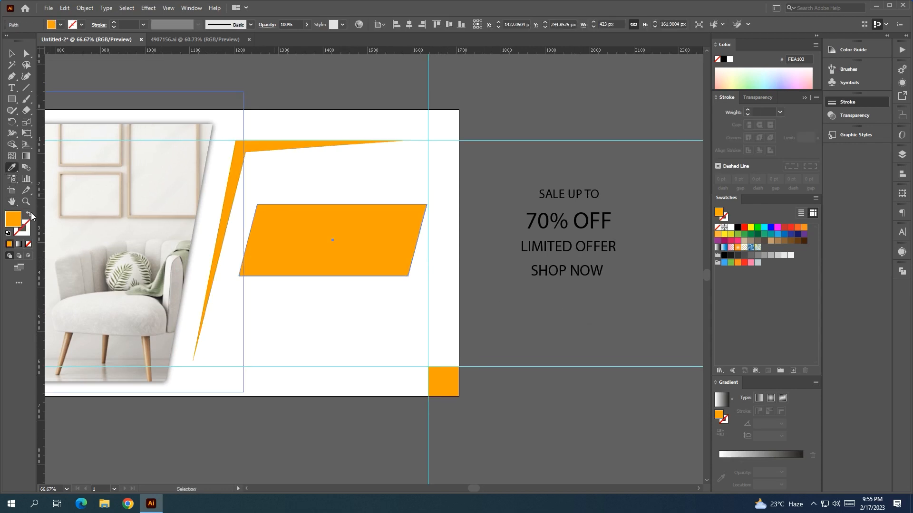
click(29, 214)
Set the parallelogram's orange outline to a 3 pt stroke weight
click(113, 23)
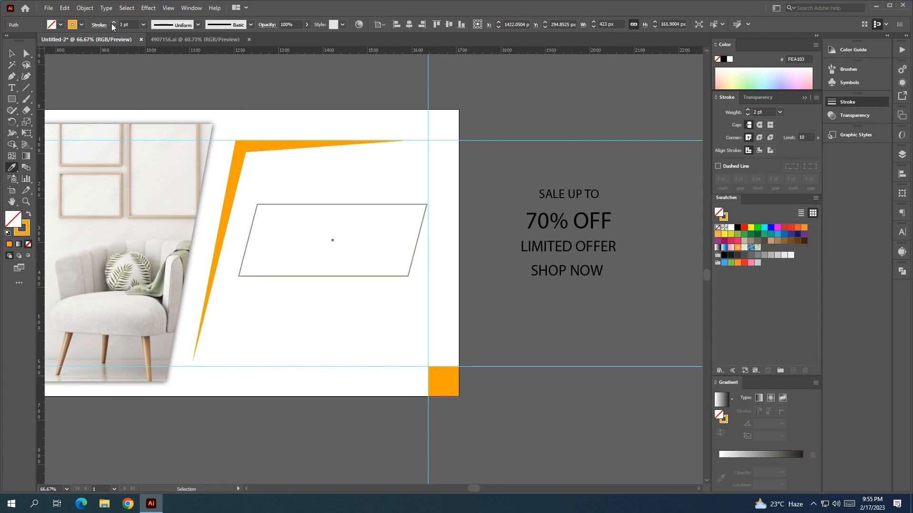
click(189, 79)
key(ctrl+z)
click(10, 52)
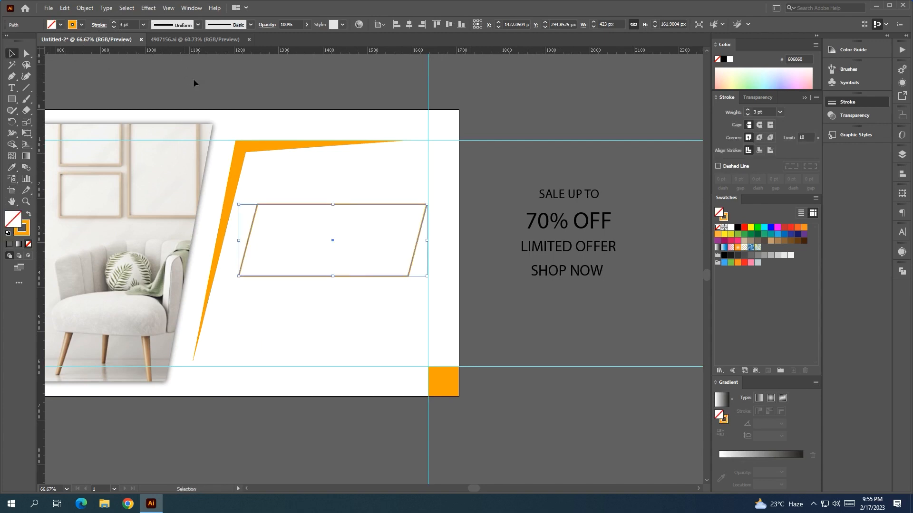
click(193, 80)
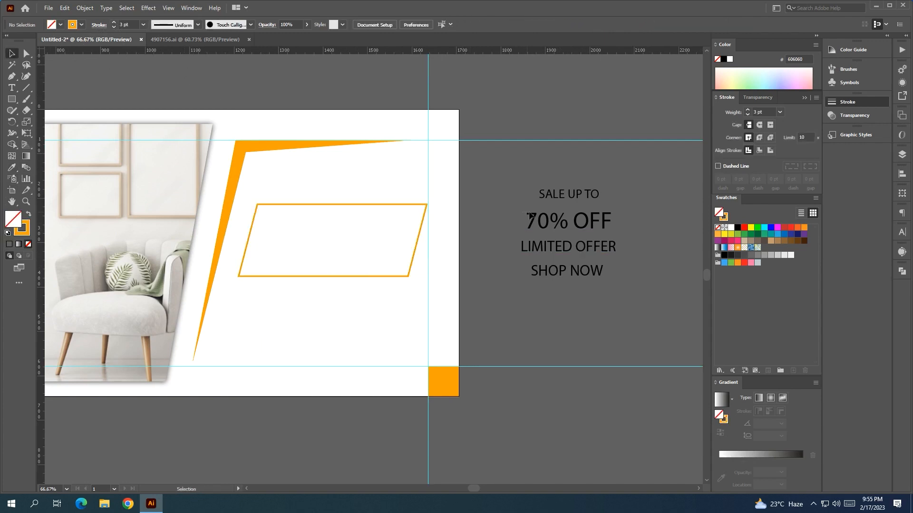
Place the 70% OFF text enlarged inside the orange parallelogram and give it the bold italic style of the FURNITURE headline
click(609, 219)
drag(608, 220, 395, 240)
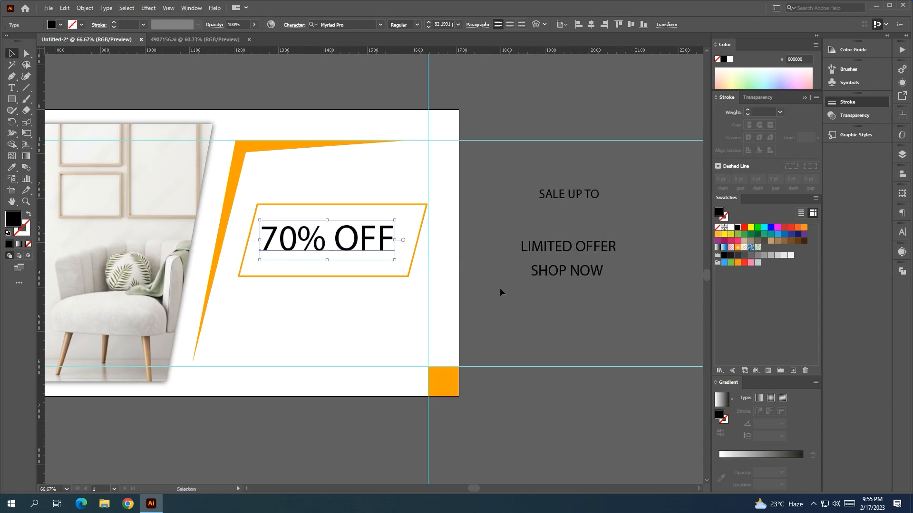
scroll(322, 96, down, 1)
drag(224, 143, 383, 162)
click(12, 167)
click(103, 238)
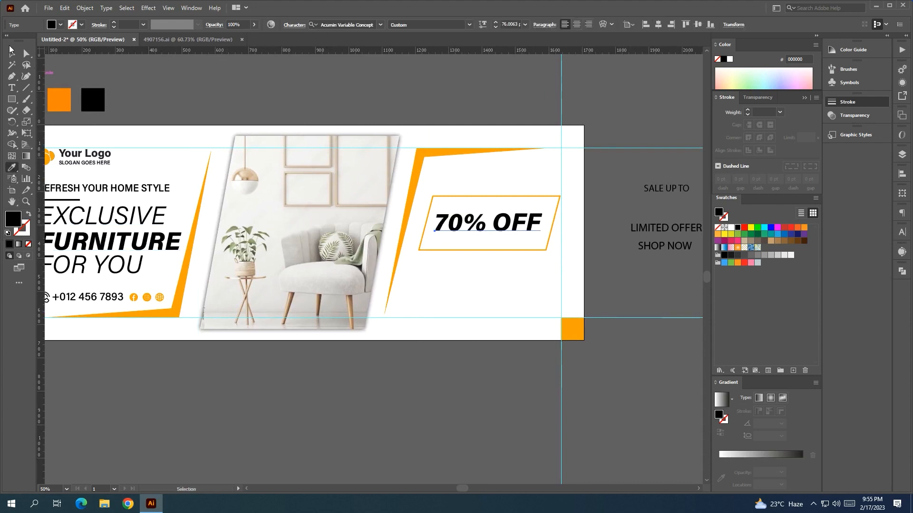
click(11, 51)
Expand the 70% OFF text into shapes and ungroup them
scroll(413, 269, up, 1)
click(87, 8)
click(142, 130)
click(82, 7)
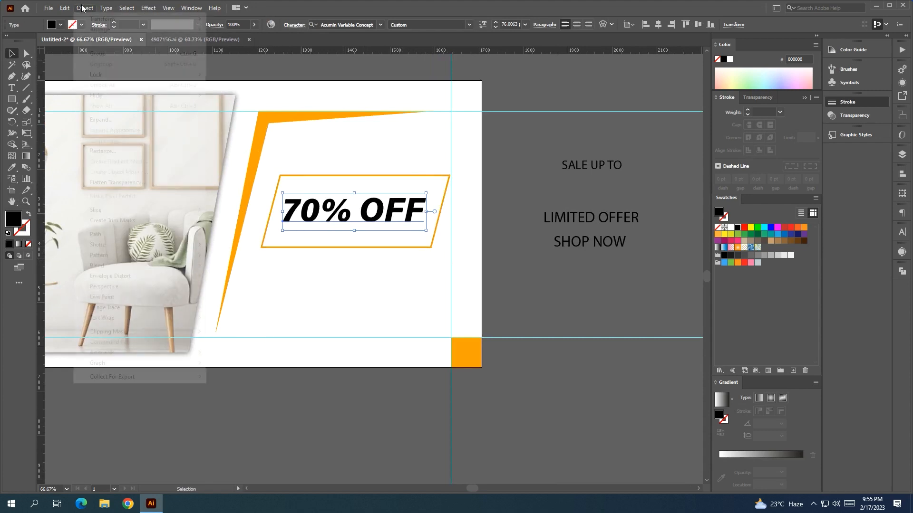
click(102, 120)
click(256, 302)
right_click(381, 217)
click(429, 299)
right_click(401, 208)
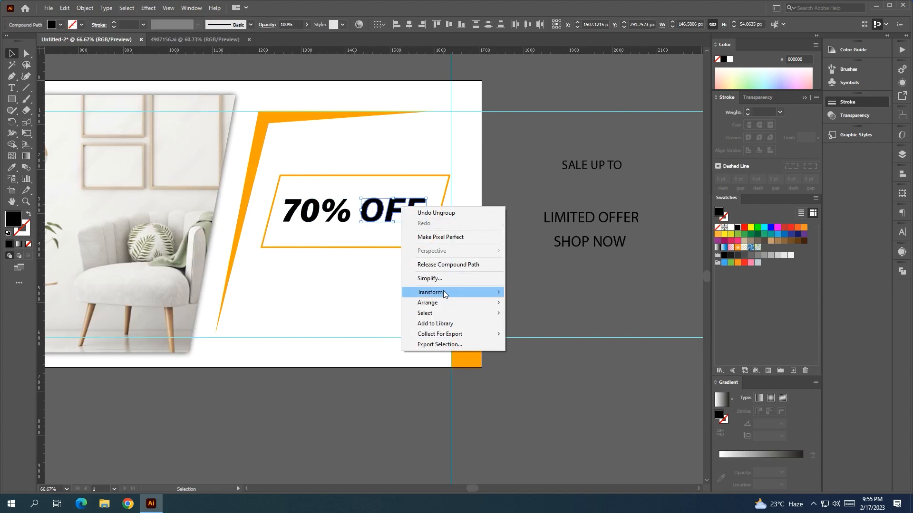
click(593, 274)
click(389, 214)
right_click(414, 212)
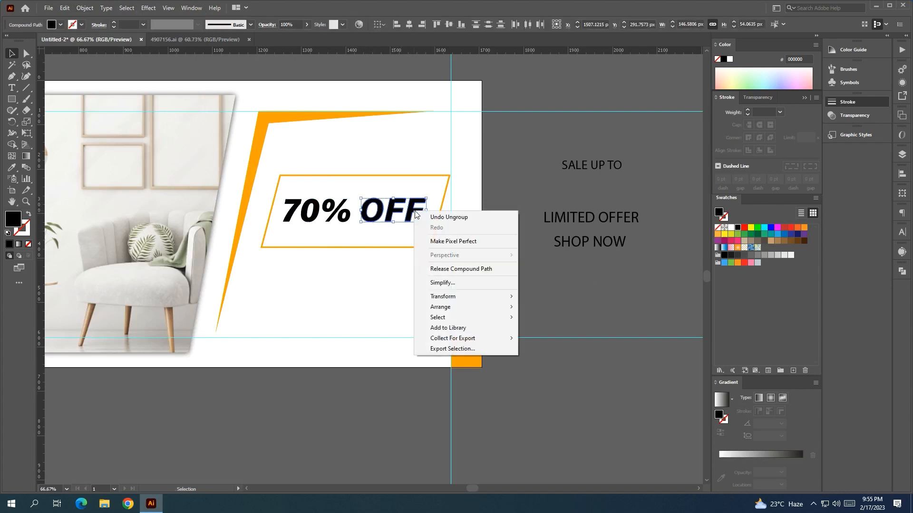
click(381, 191)
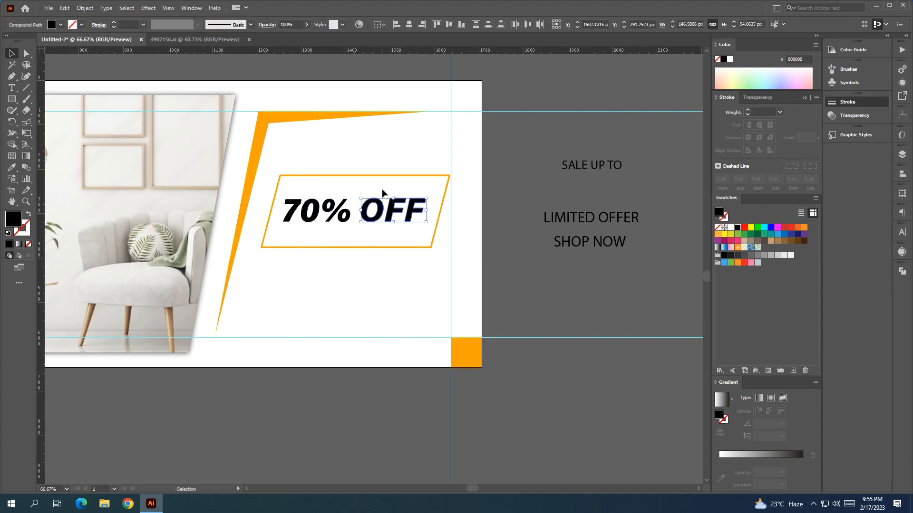
click(417, 216)
key(ctrl+z)
click(397, 184)
drag(419, 207, 451, 207)
key(ctrl+z)
click(382, 181)
Scale down the percent sign and the word OFF, stacking them beside the 70 with the percent sign above OFF
click(335, 216)
scroll(335, 218, up, 1)
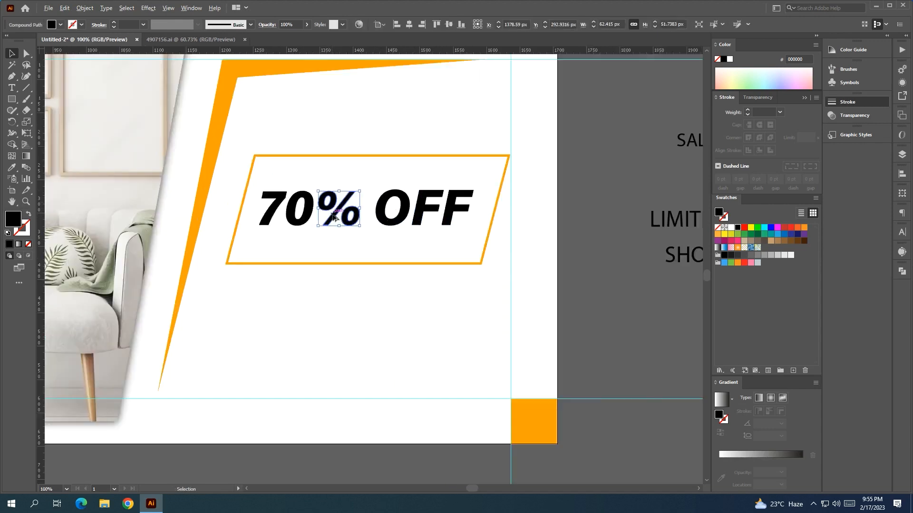
drag(361, 227, 342, 210)
click(455, 210)
drag(455, 212, 335, 188)
scroll(341, 227, up, 2)
click(337, 184)
click(352, 220)
drag(356, 224, 347, 226)
click(337, 182)
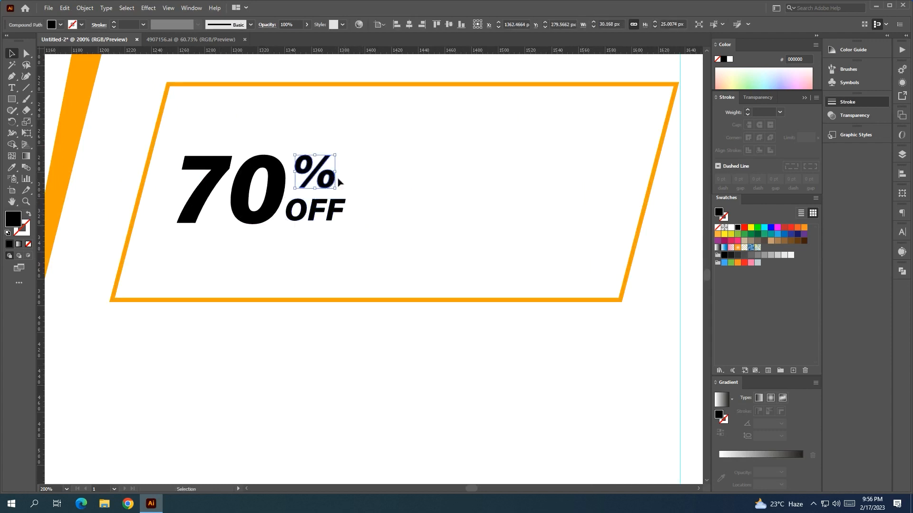
drag(334, 185, 289, 211)
Scale up the whole 70% OFF lettering to fill the height of the orange parallelogram
click(342, 203)
drag(379, 225, 186, 137)
scroll(379, 211, down, 2)
drag(360, 201, 477, 201)
click(580, 231)
Enlarge the percent sign slightly above the word OFF
scroll(580, 231, up, 1)
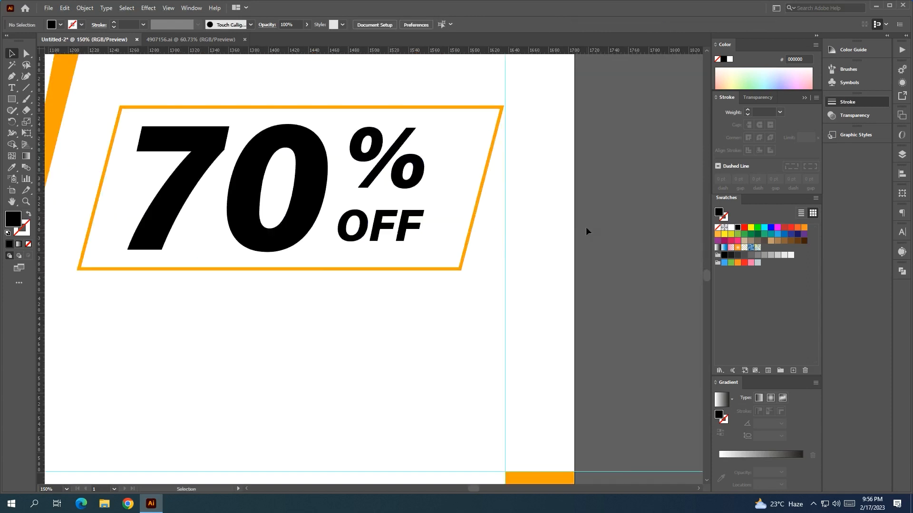
drag(586, 228, 583, 257)
click(405, 198)
drag(406, 198, 427, 193)
Colour the word OFF with the orange sampled from the tapered accent
click(408, 252)
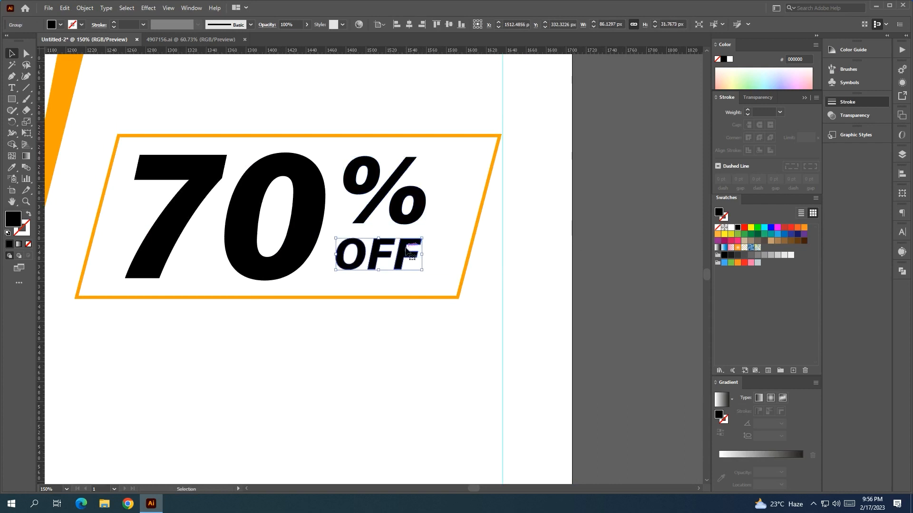
scroll(406, 249, down, 2)
drag(366, 247, 279, 255)
click(12, 167)
click(243, 145)
click(12, 53)
click(202, 80)
Add a horizontal guide along the base of the 70, then enlarge the percent sign and OFF, aligning OFF to the guide at about 97 px wide
drag(230, 83, 348, 115)
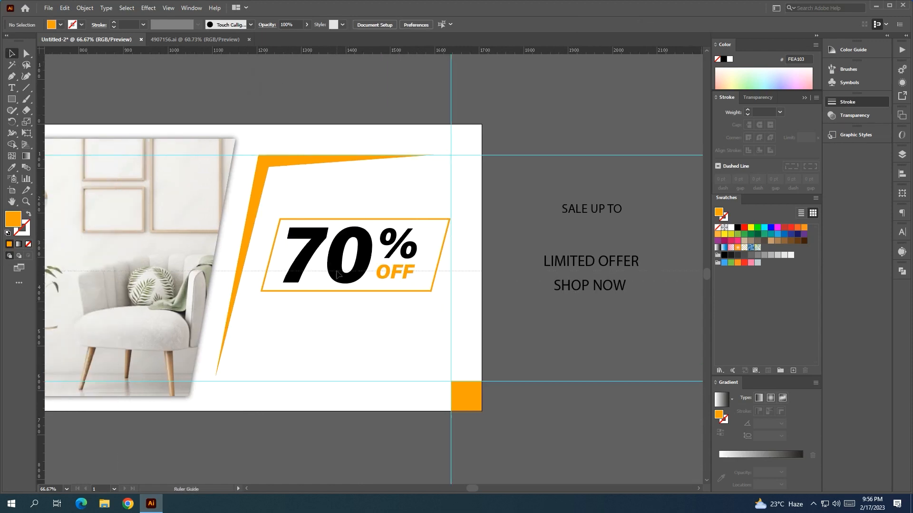
scroll(405, 274, up, 2)
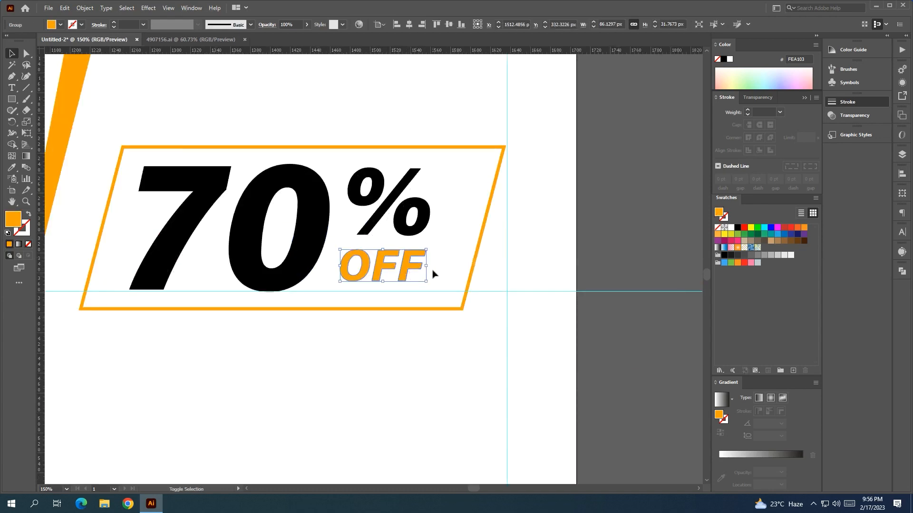
click(380, 276)
mouse_move(380, 276)
mouse_down()
mouse_move(339, 272)
mouse_move(375, 275)
mouse_up()
click(404, 231)
drag(430, 237, 436, 252)
click(428, 262)
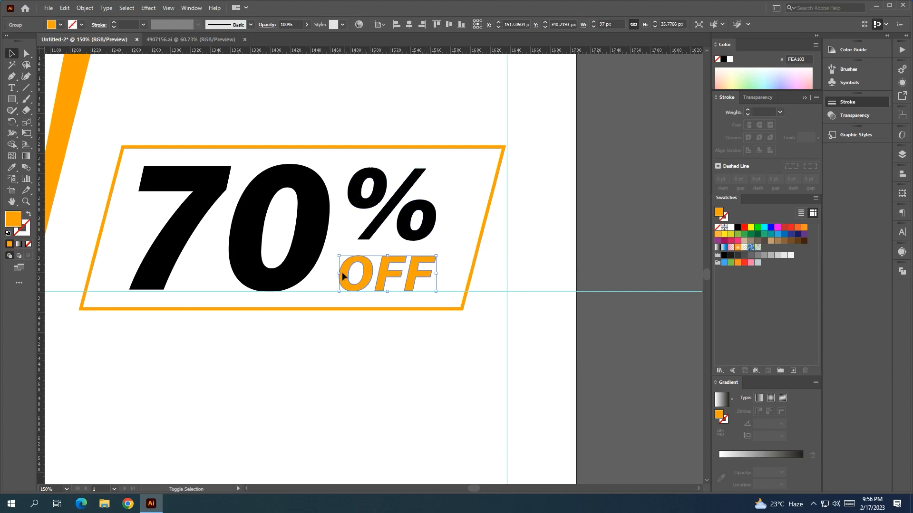
Delete the horizontal guide along the base of the 70
click(588, 229)
key(ctrl+minus)
key(ctrl+minus)
key(ctrl+minus)
drag(472, 216, 445, 216)
drag(466, 233, 483, 258)
key(Delete)
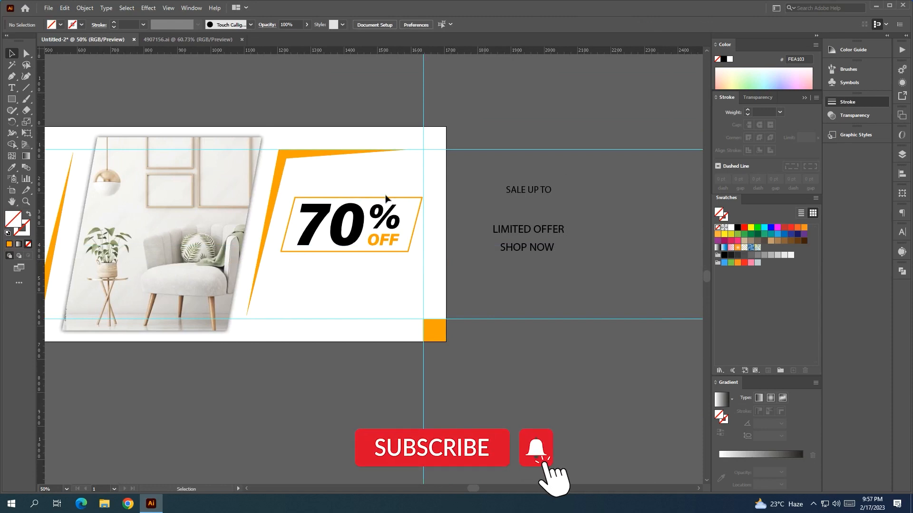
Move SALE UP TO above the 70% OFF frame and give it the text style of the REFRESH YOUR HOME STYLE tagline
mouse_move(518, 191)
mouse_down()
mouse_move(370, 177)
mouse_move(353, 189)
mouse_move(505, 181)
mouse_up()
click(11, 167)
click(160, 179)
click(12, 53)
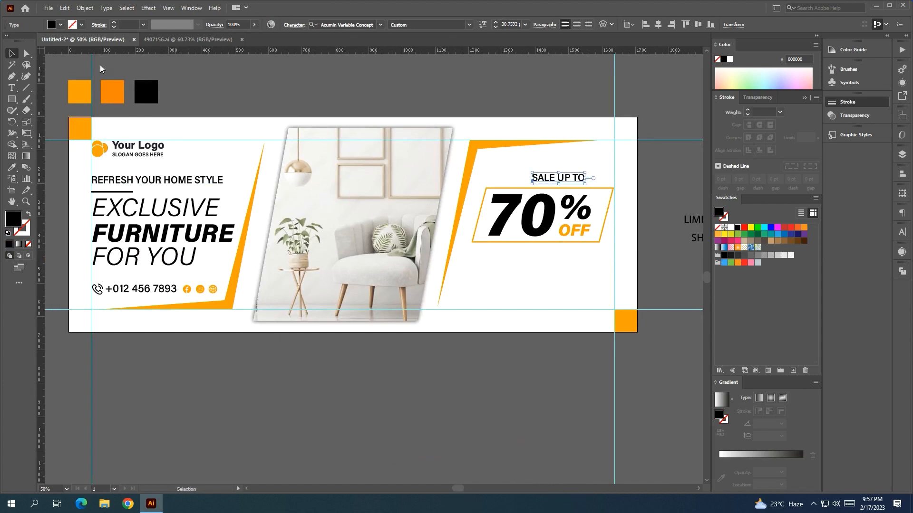
click(100, 66)
drag(603, 165, 400, 166)
scroll(397, 172, up, 1)
drag(351, 181, 338, 185)
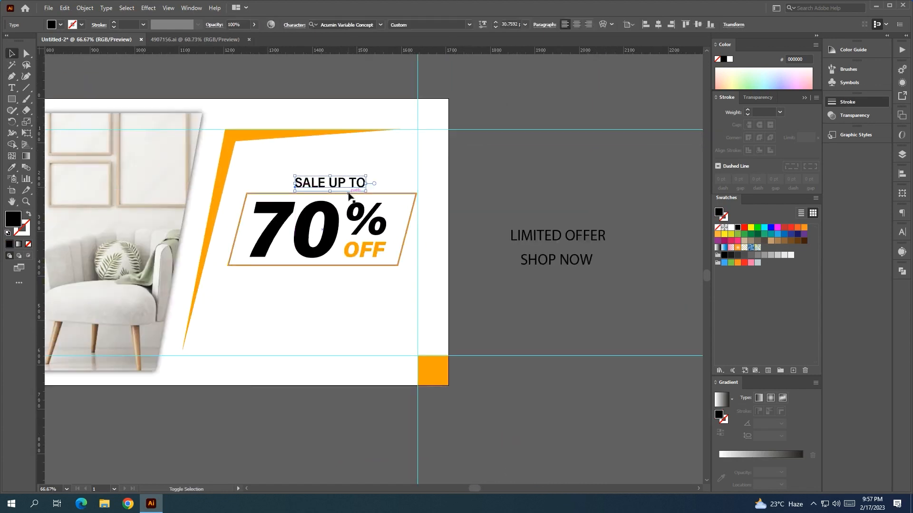
Centre SALE UP TO horizontally on the slanted frame around 70% OFF
shift+click(349, 194)
click(321, 24)
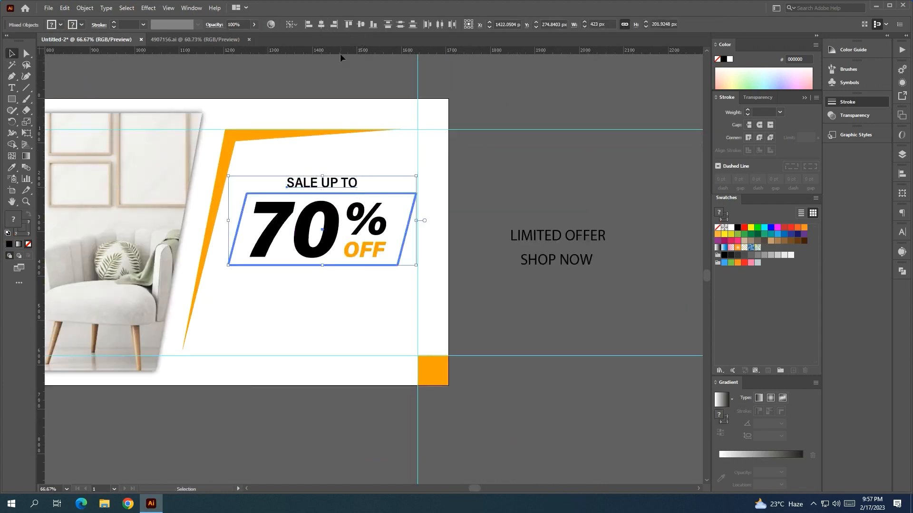
click(341, 59)
Nudge SALE UP TO right along the slanted frame and slightly down towards its upper edge
click(327, 189)
key(Right)
key(Right)
key(Right)
key(Right)
key(Right)
key(Right)
key(Right)
key(Right)
key(Right)
key(Right)
key(Right)
key(Right)
key(Right)
key(Right)
key(Right)
key(Right)
key(Right)
key(Right)
key(Right)
key(Right)
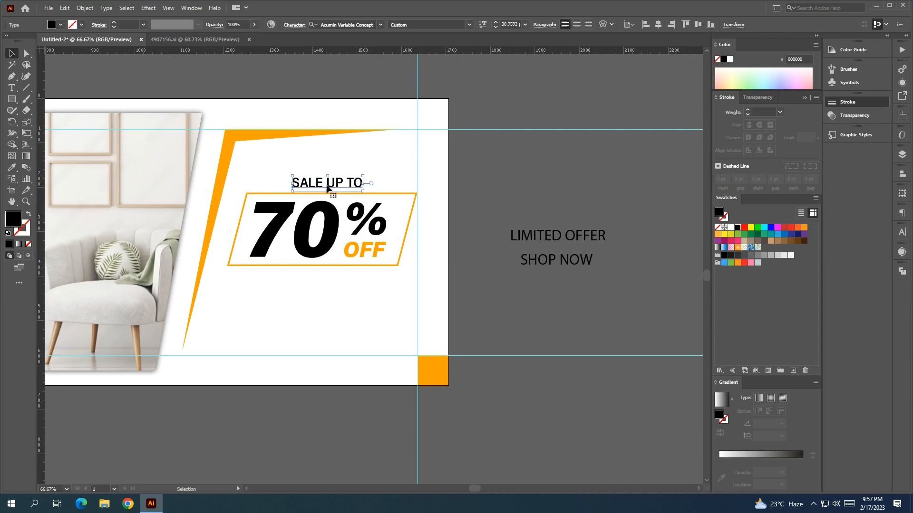
key(Right)
key(Right)
key(Right)
key(Down)
key(Down)
key(Down)
click(510, 161)
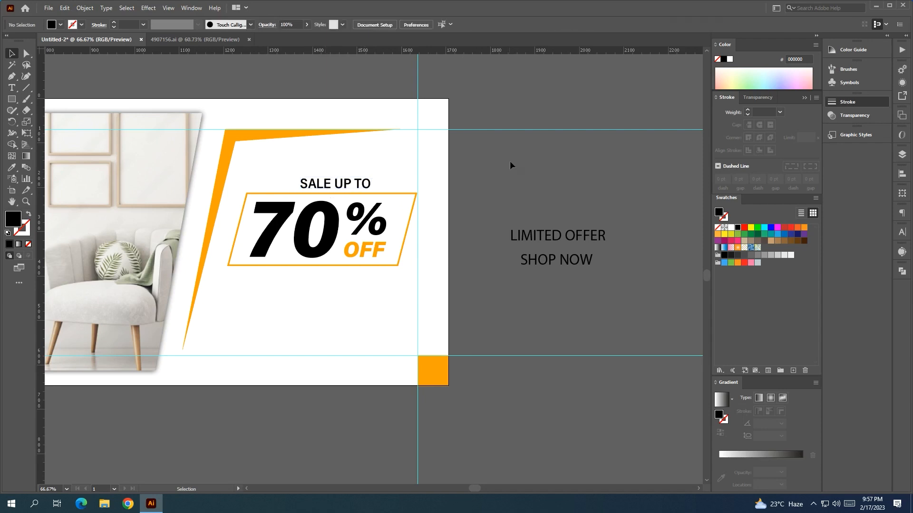
Move LIMITED OFFER beneath the 70% OFF frame and give it the text style of the headline word FURNITURE
scroll(509, 161, down, 1)
drag(547, 222, 592, 296)
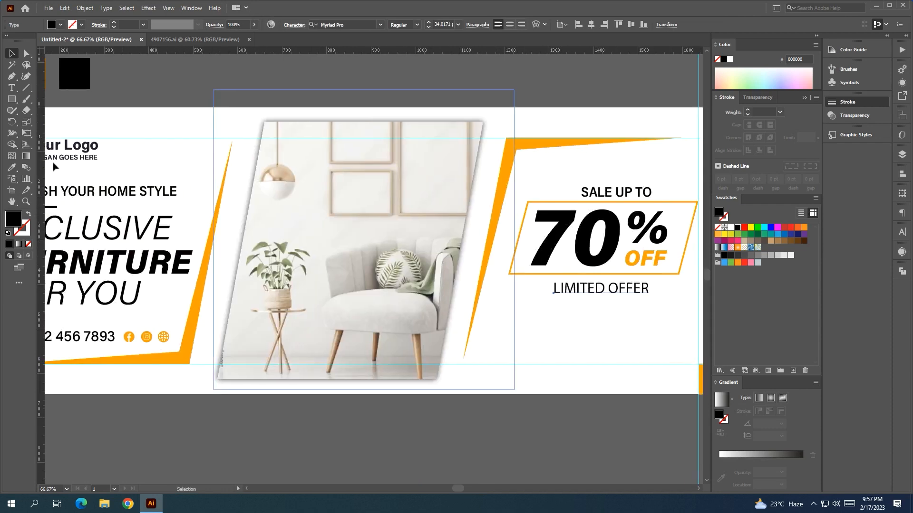
click(11, 170)
click(84, 262)
click(13, 56)
click(498, 82)
drag(498, 82, 257, 69)
Set the LIMITED OFFER text's slant to 0, then scale it down to fit centrally beneath the slanted frame
drag(390, 268, 354, 273)
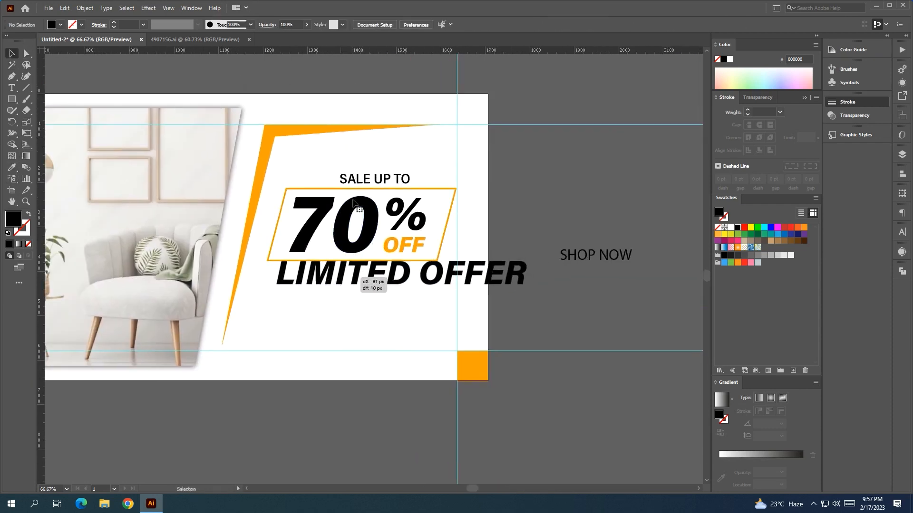
drag(353, 204, 354, 204)
click(484, 26)
drag(454, 101, 387, 102)
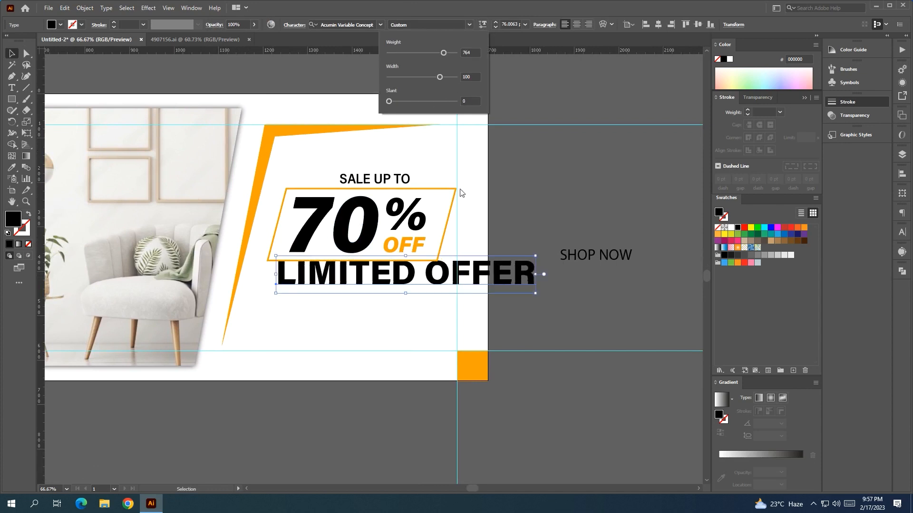
drag(537, 276, 384, 279)
scroll(473, 259, down, 1)
drag(476, 257, 445, 264)
scroll(382, 269, up, 1)
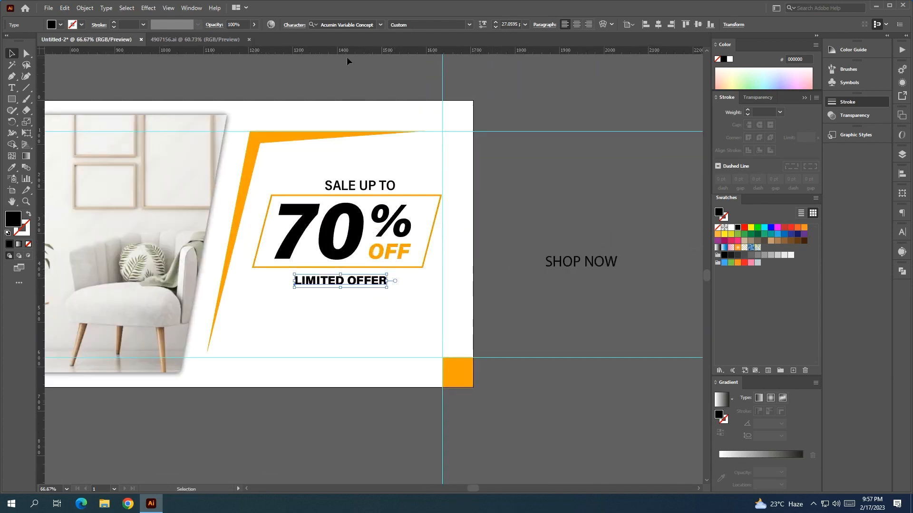
Try centring LIMITED OFFER horizontally with SALE UP TO
shift+click(351, 189)
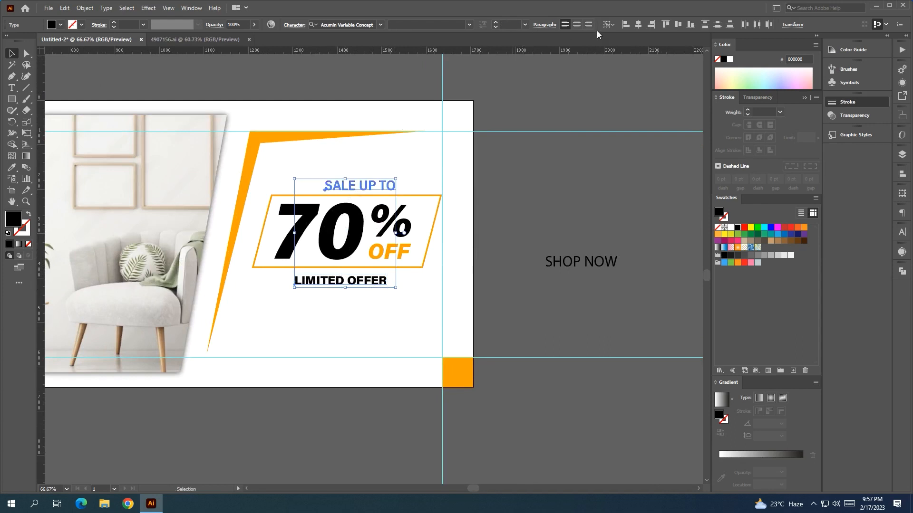
click(639, 26)
click(552, 153)
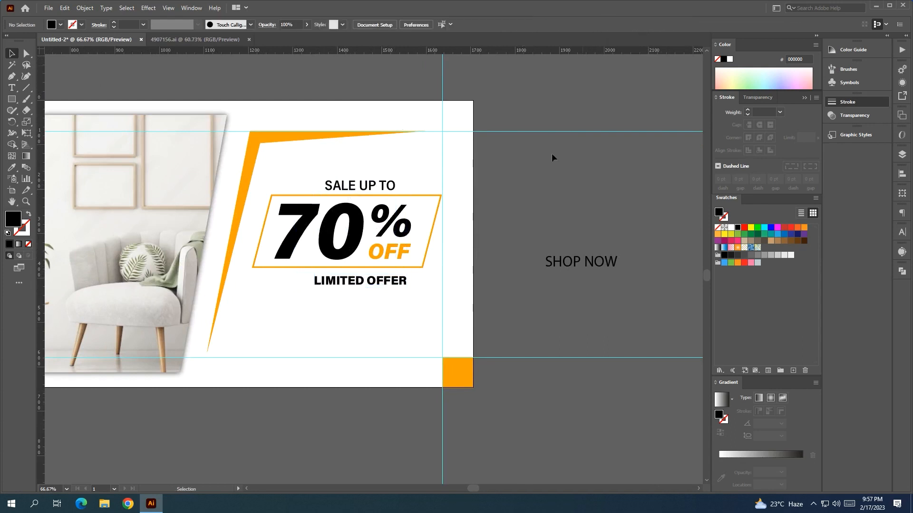
click(367, 282)
shift+click(369, 190)
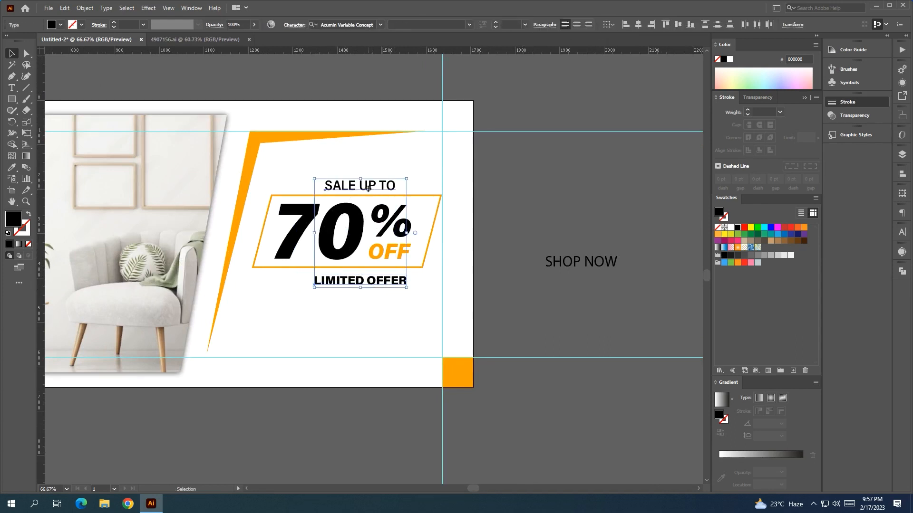
click(390, 323)
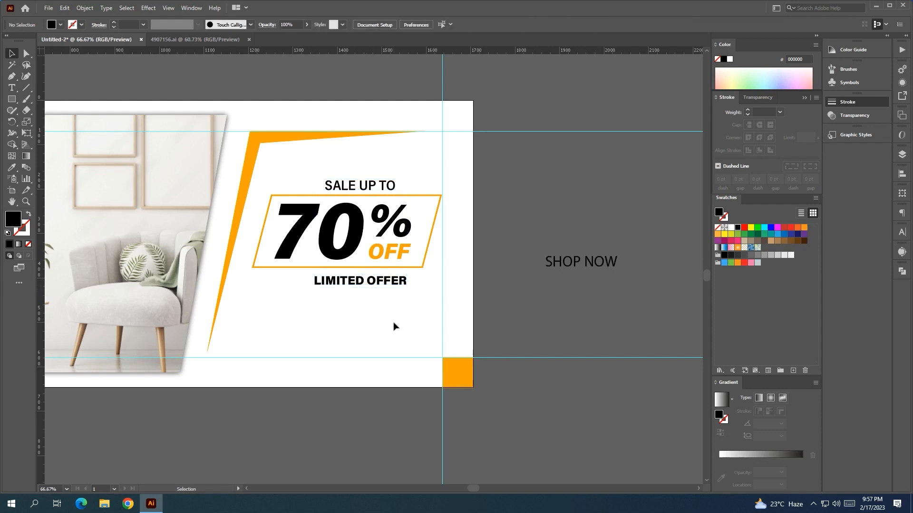
Move LIMITED OFFER left beneath the frame's lower edge and reduce its font weight slightly
drag(372, 284, 338, 286)
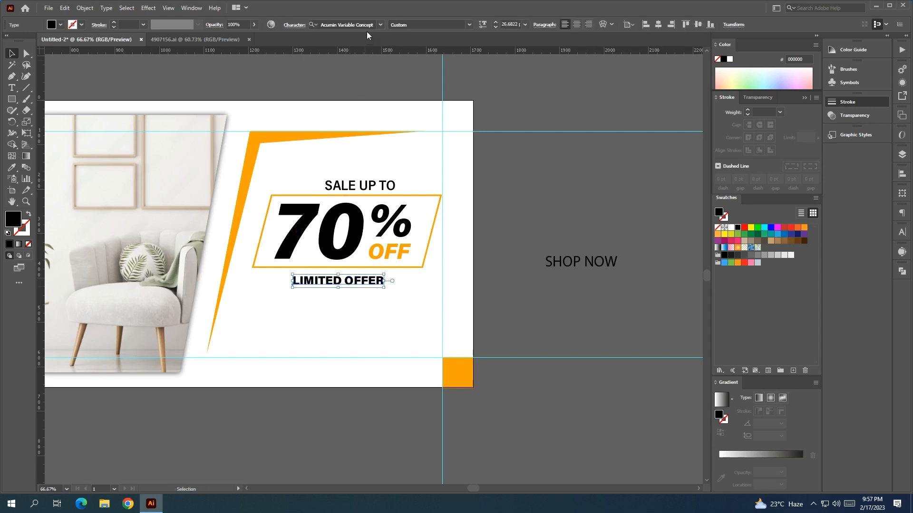
click(484, 27)
drag(446, 52, 435, 51)
click(551, 330)
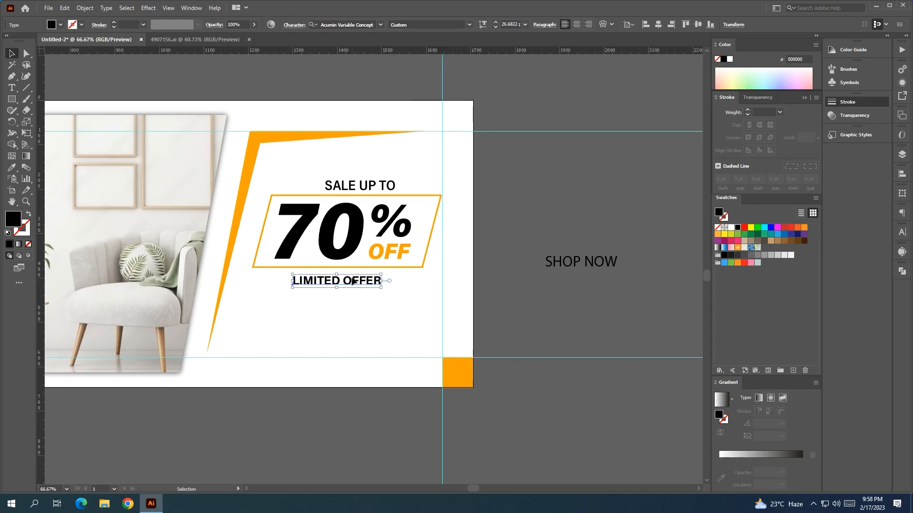
Draw a black button rectangle about 242 px wide and 56 px high below LIMITED OFFER
click(508, 314)
drag(502, 322, 498, 268)
key(m)
drag(279, 263, 386, 284)
key(v)
click(518, 280)
scroll(518, 280, left, 2)
click(412, 276)
Slant the black rectangle into a parallelogram about 257 px wide by shifting its two upper corners right
click(26, 53)
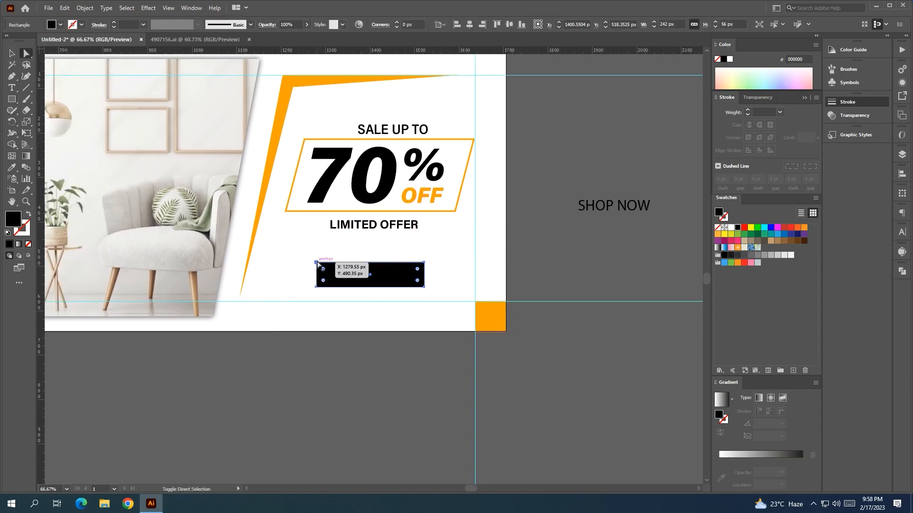
shift+click(317, 263)
click(423, 263)
drag(317, 261, 323, 263)
click(539, 262)
click(377, 281)
drag(405, 332, 331, 355)
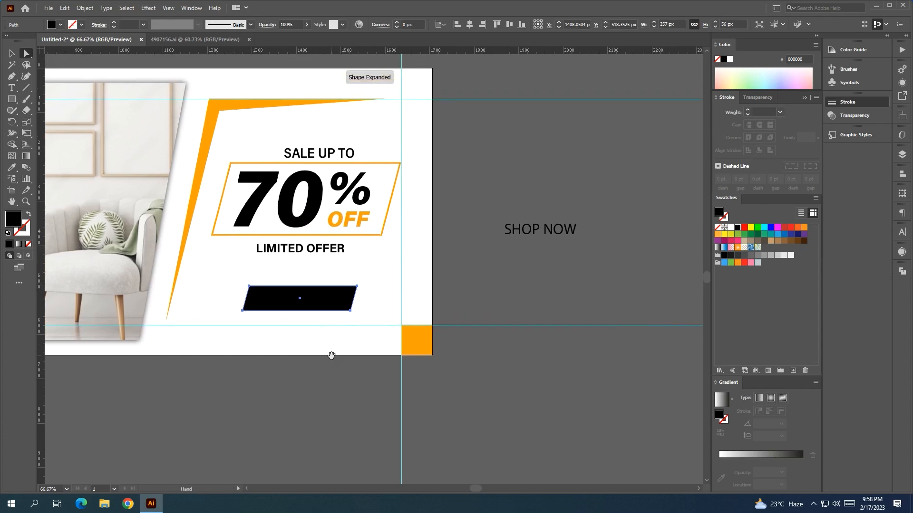
Fill the button parallelogram with the darker orange FE8500 sampled from the middle palette square above the banner
click(12, 167)
key(ctrl+minus)
drag(213, 200, 349, 230)
drag(104, 131, 247, 136)
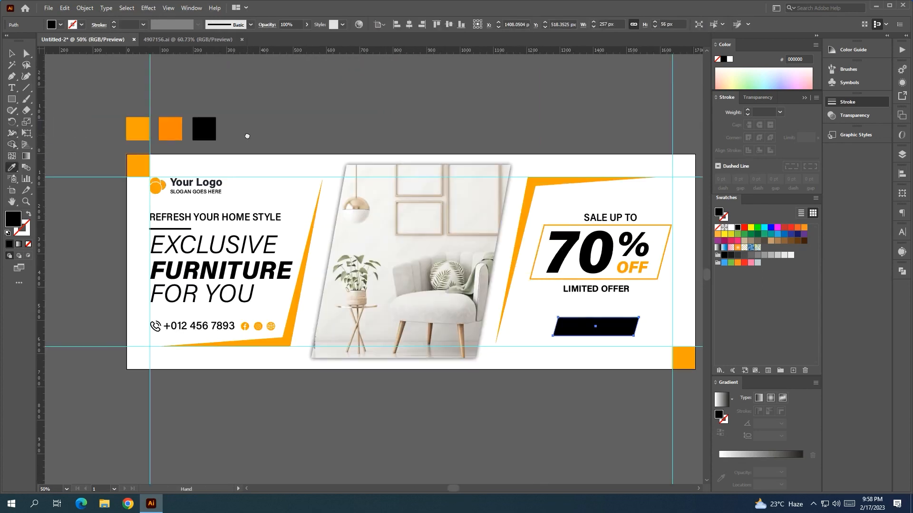
click(170, 129)
drag(441, 127, 171, 92)
click(12, 54)
click(298, 345)
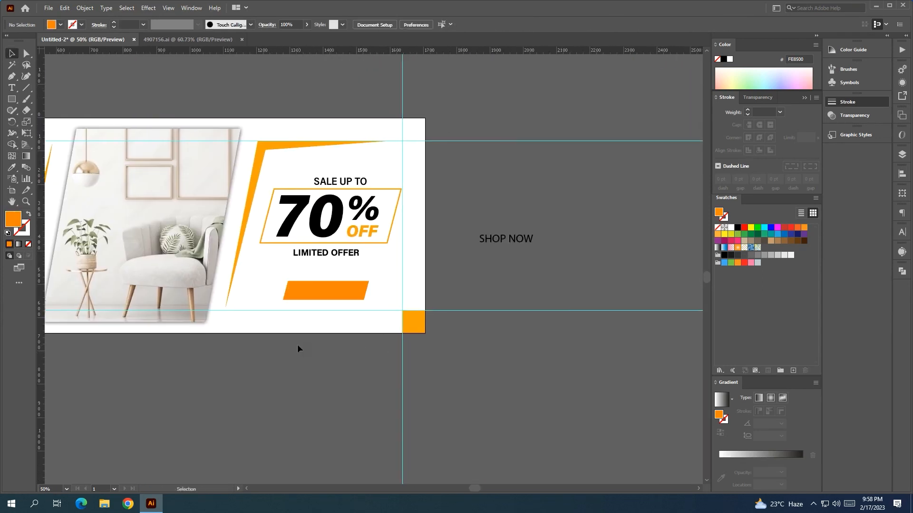
Give SHOP NOW the text style of LIMITED OFFER and enlarge it slightly
scroll(297, 346, up, 1)
click(326, 281)
click(592, 203)
click(14, 171)
click(335, 222)
click(12, 54)
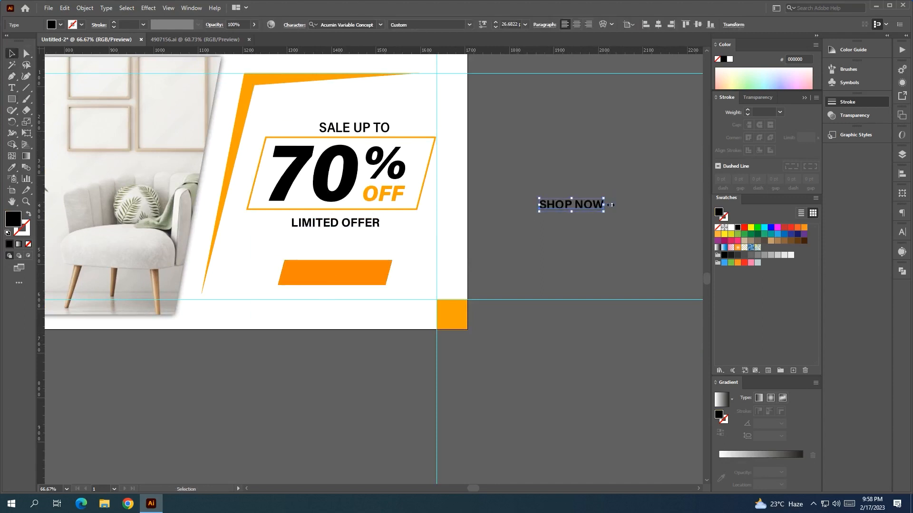
Align SHOP NOW horizontally and vertically with the centre of the orange button parallelogram
shift+click(328, 275)
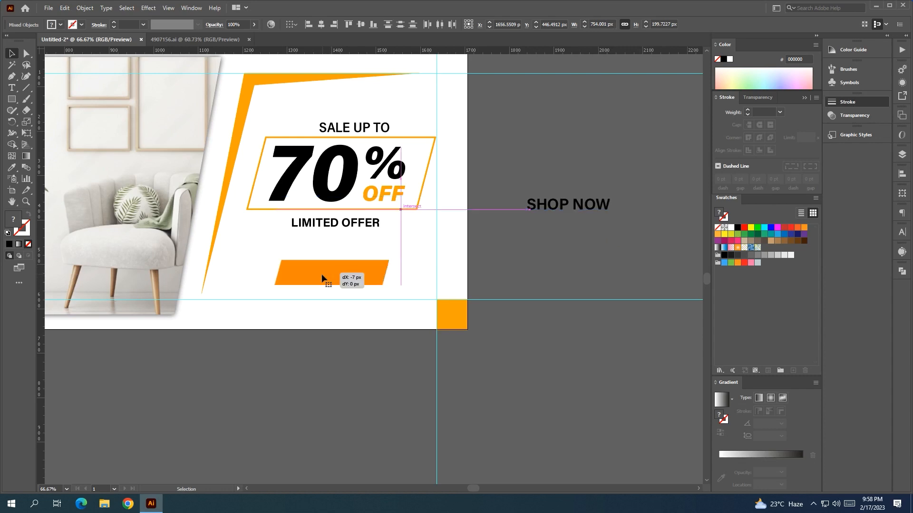
key(Right)
key(Right)
key(Right)
key(Right)
key(Right)
key(Right)
key(Right)
click(348, 282)
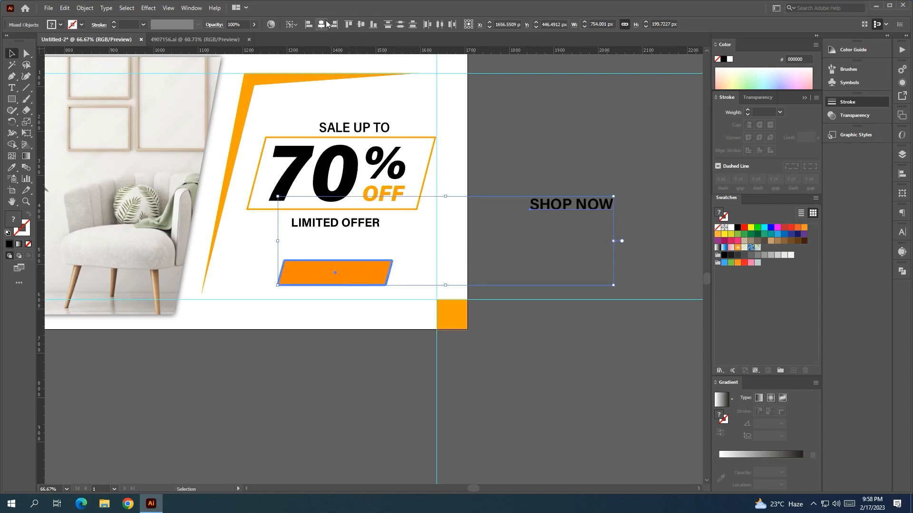
click(325, 23)
click(363, 24)
click(561, 198)
Place the orange parallelogram behind SHOP NOW and fill the text with white
drag(360, 272, 381, 276)
right_click(356, 272)
click(518, 458)
click(371, 275)
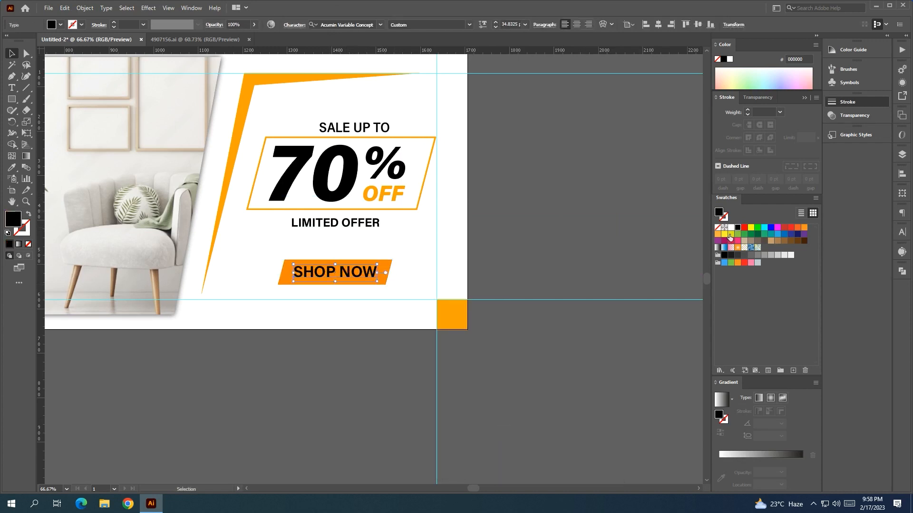
click(730, 228)
click(523, 268)
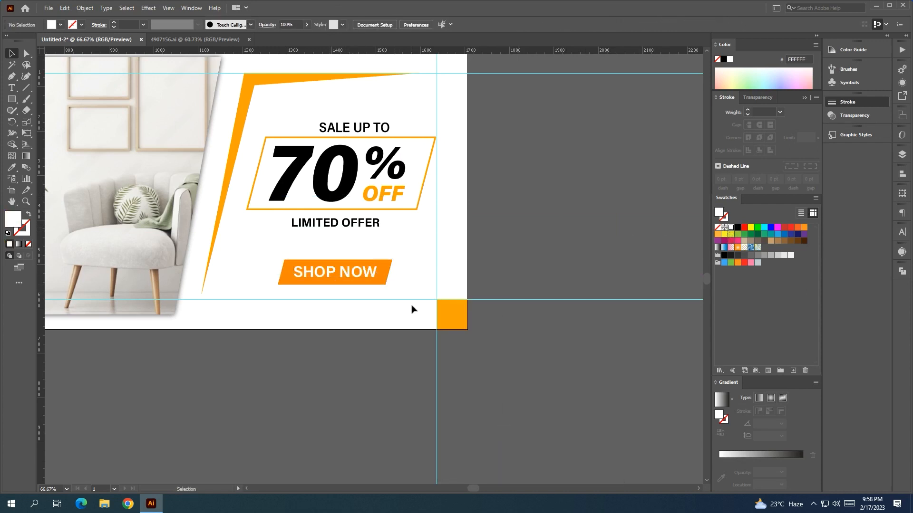
click(380, 276)
shift+click(379, 209)
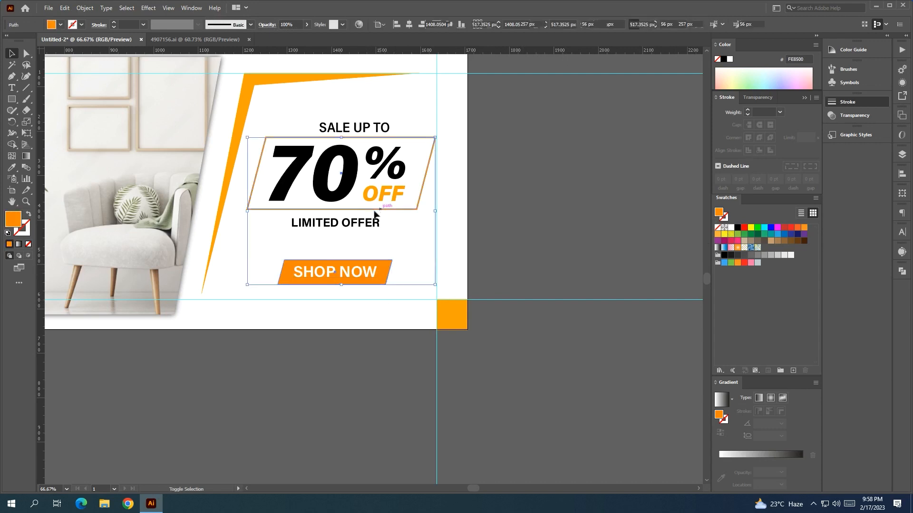
click(513, 305)
Add a Multiply drop shadow with 0 px offsets to the orange button shape and colour it orange FF8D10
click(379, 269)
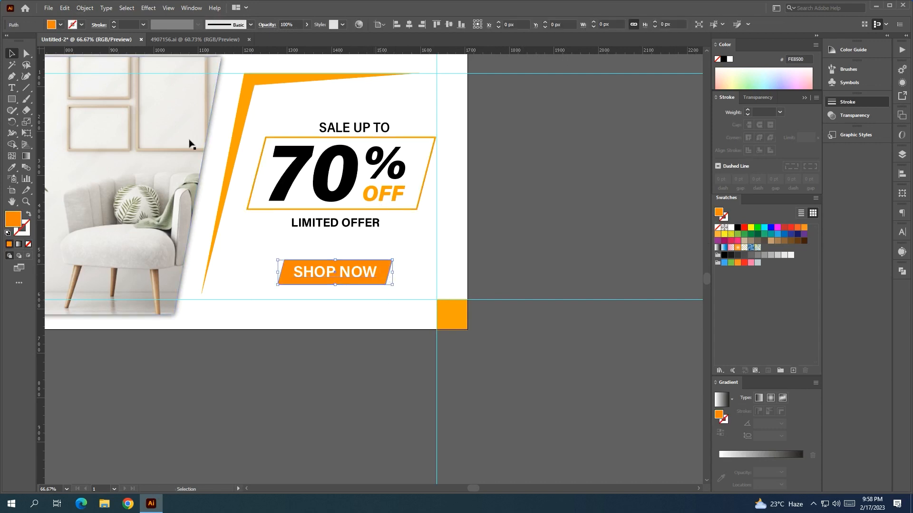
click(153, 8)
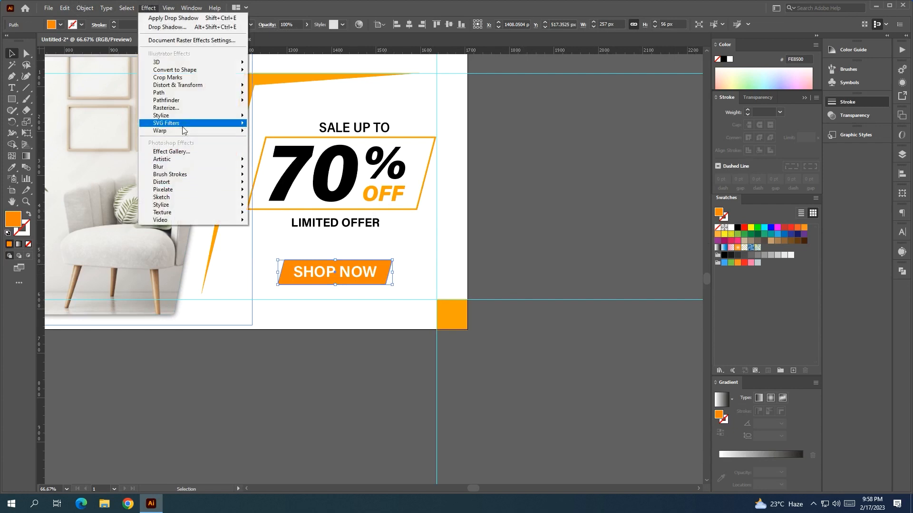
mouse_move(229, 116)
click(269, 118)
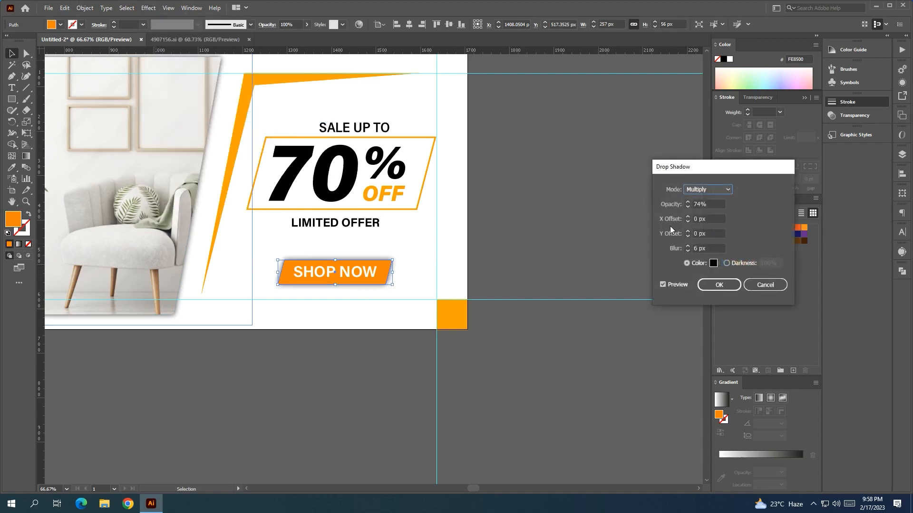
click(713, 264)
mouse_move(204, 321)
mouse_down()
mouse_move(203, 308)
mouse_move(202, 317)
mouse_up()
click(169, 231)
drag(169, 231, 182, 204)
click(278, 211)
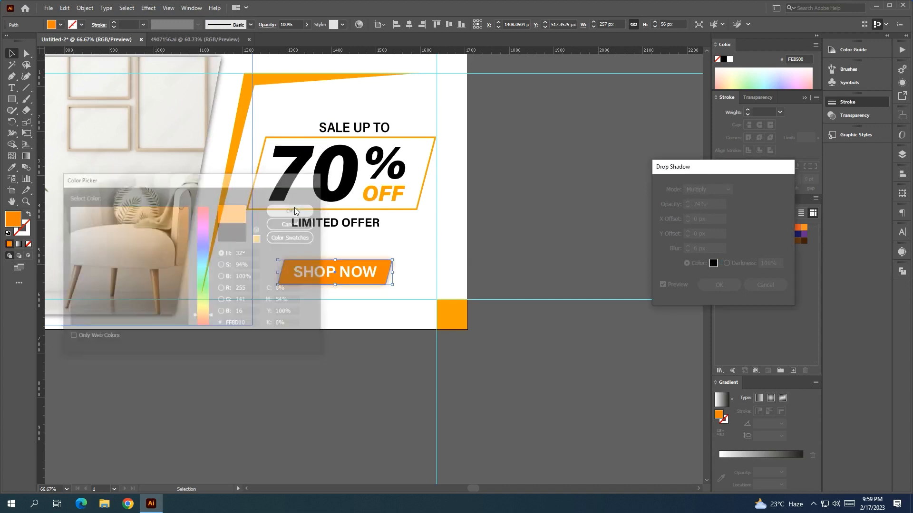
Set the button's drop shadow to 8 px blur and 100% opacity, and apply it
click(718, 248)
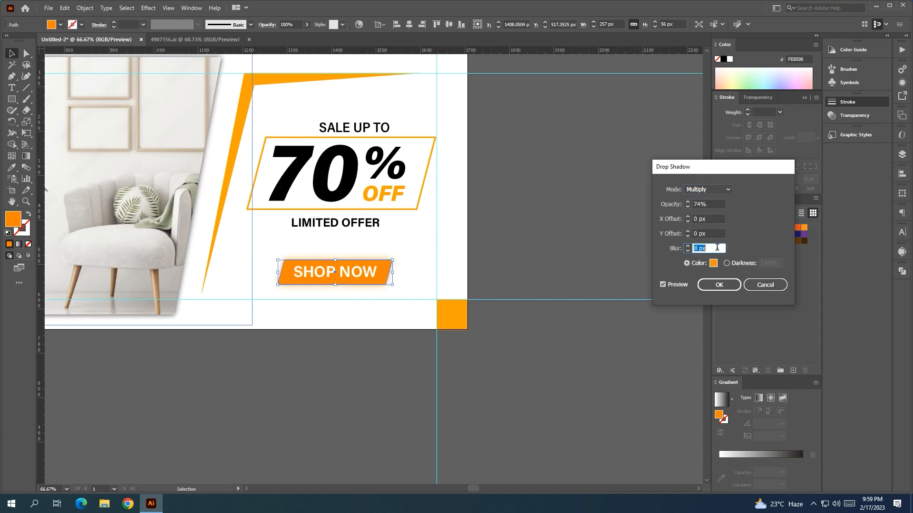
click(716, 202)
scroll(717, 203, up, 3)
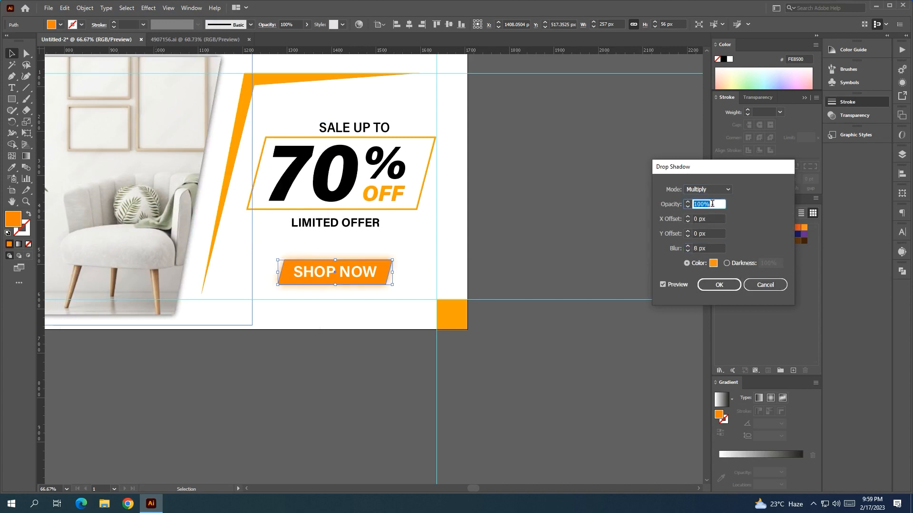
click(717, 285)
click(529, 241)
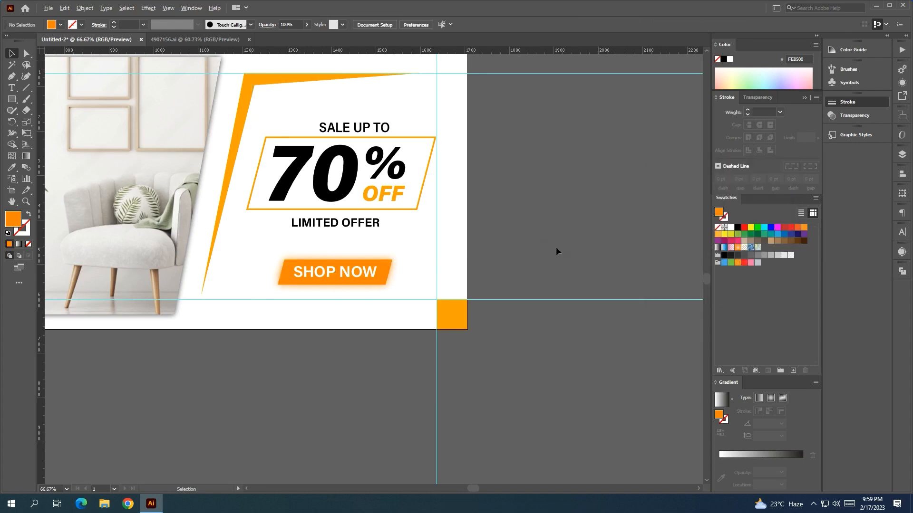
Add an orange Multiply drop shadow with 0 px offsets to the outlined parallelogram framing 70% OFF
scroll(555, 246, down, 2)
drag(557, 247, 569, 246)
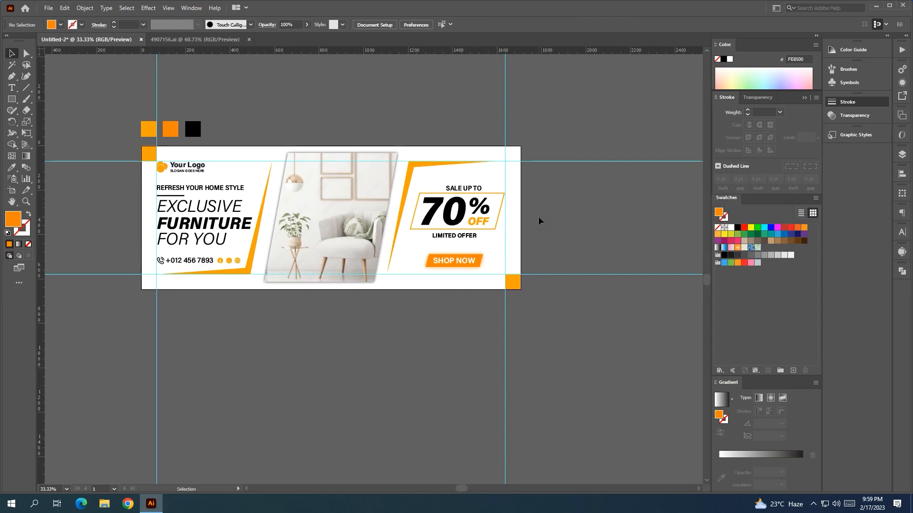
scroll(543, 215, up, 1)
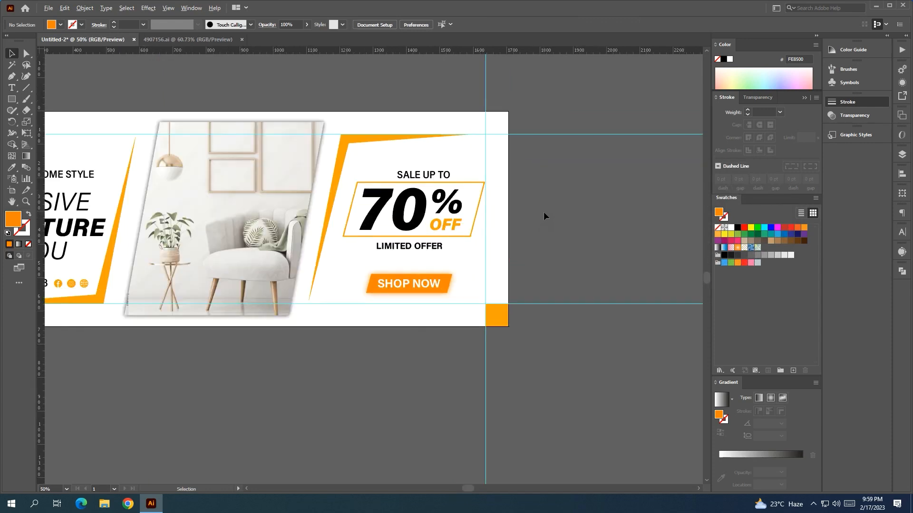
click(473, 227)
click(148, 8)
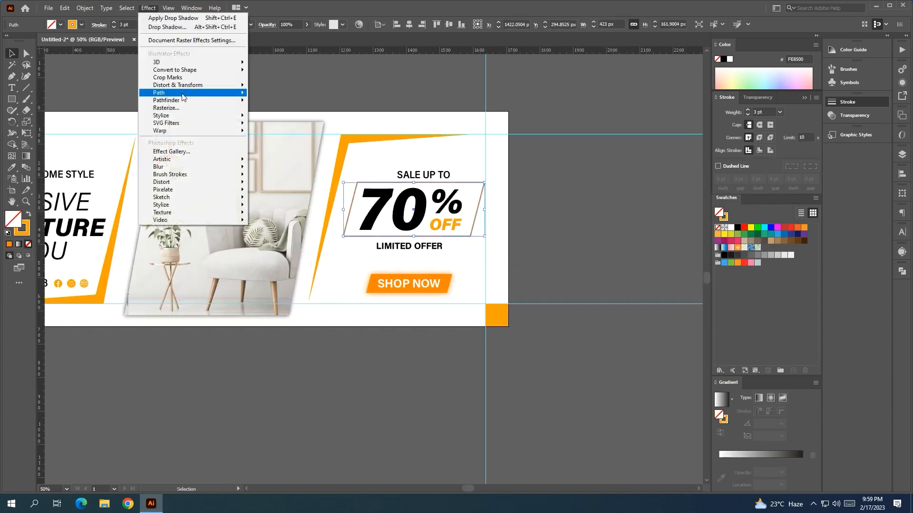
mouse_move(214, 115)
click(280, 117)
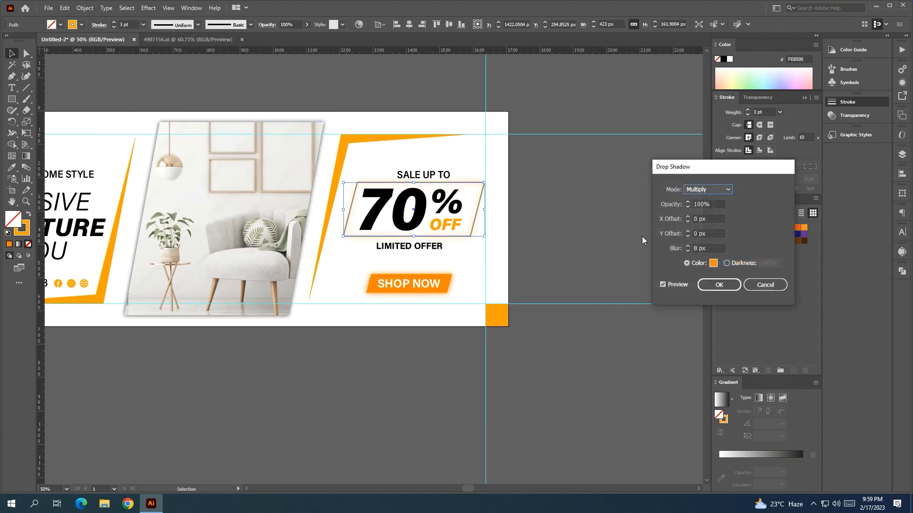
Set the frame's drop shadow to 3 px blur and 69% opacity, and apply it
click(717, 248)
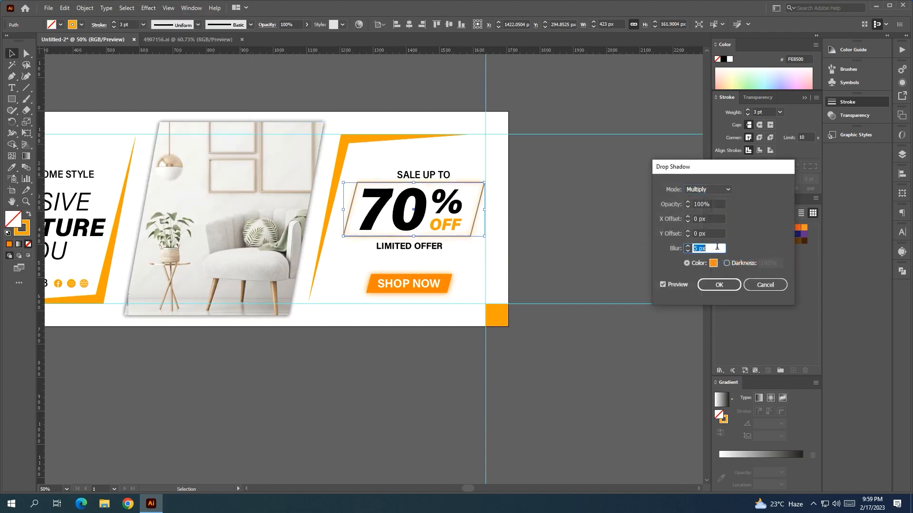
click(709, 204)
click(713, 249)
click(713, 285)
click(632, 248)
scroll(474, 184, up, 4)
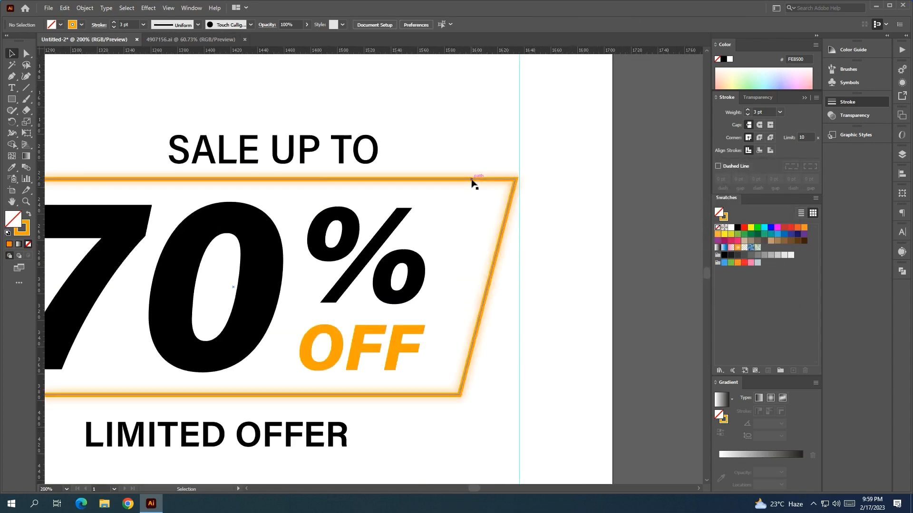
Italicise the SALE UP TO text by setting its variable font slant to 12
scroll(492, 192, down, 3)
click(452, 181)
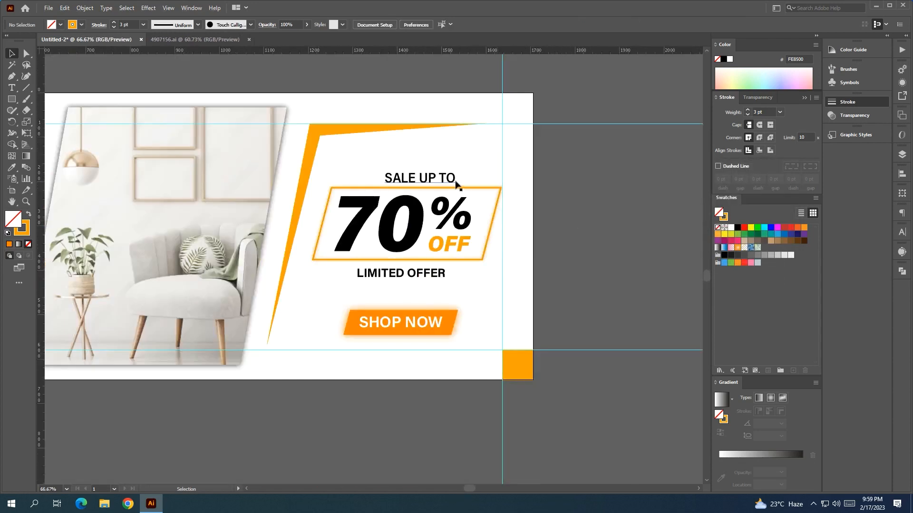
click(482, 25)
drag(424, 53, 514, 117)
click(570, 224)
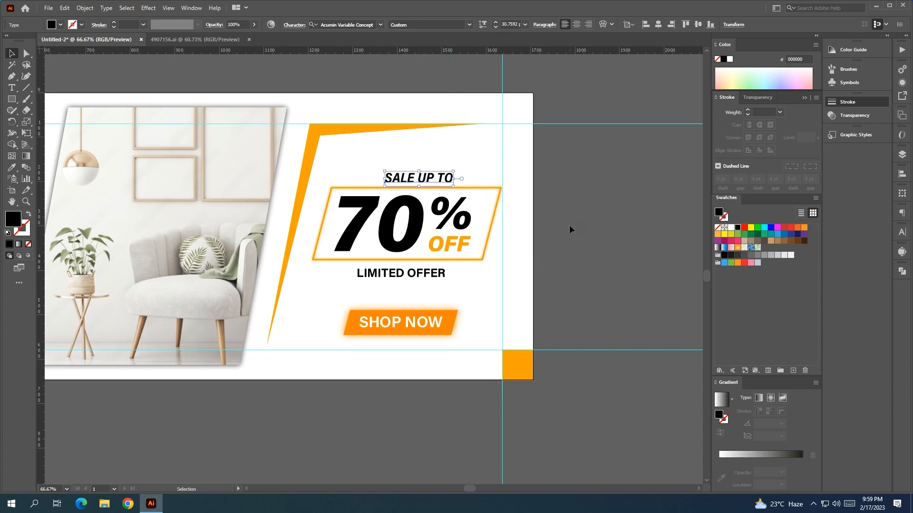
Make the SALE UP TO text bolder by setting its variable font weight to 764
click(434, 179)
click(487, 26)
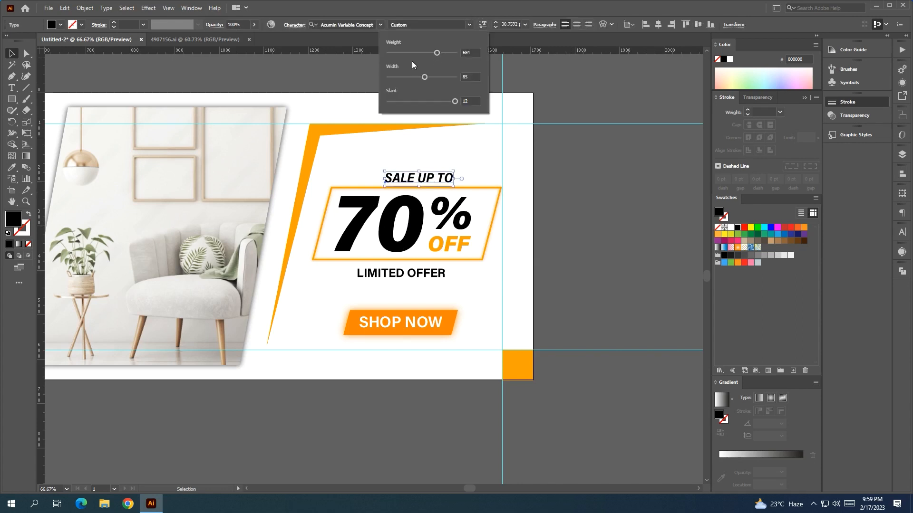
drag(441, 52, 449, 54)
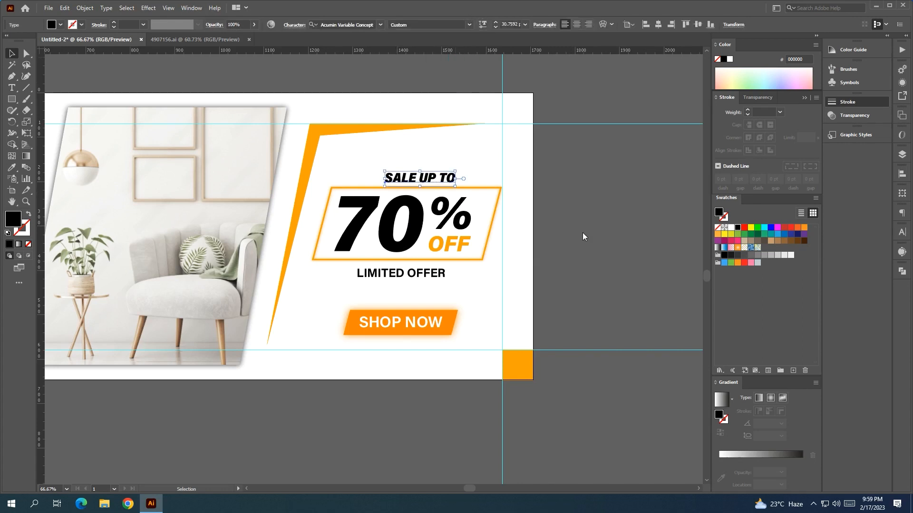
click(559, 216)
click(438, 180)
click(482, 24)
drag(449, 54, 443, 51)
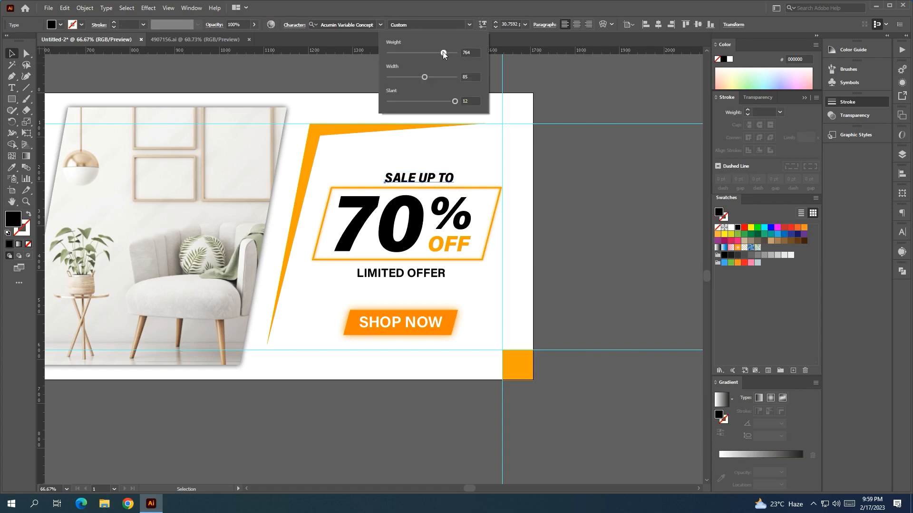
click(616, 221)
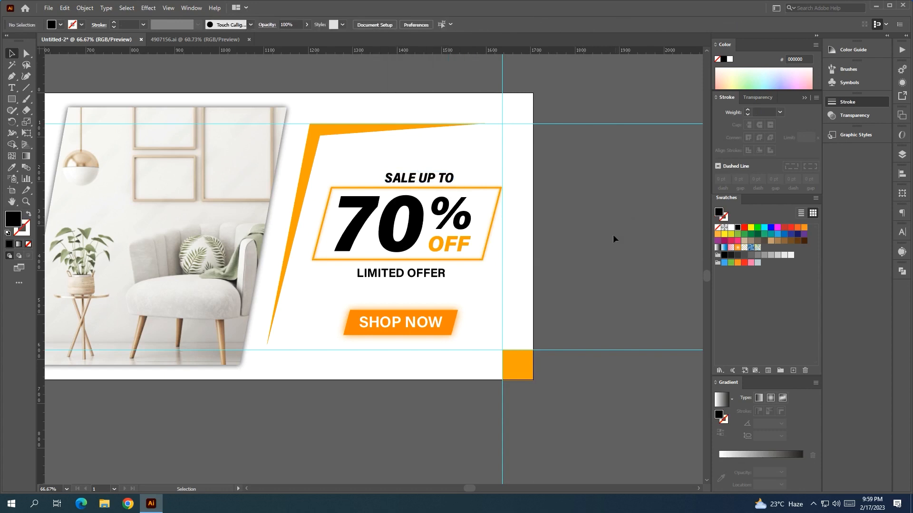
Nudge the LIMITED OFFER text slightly up, closer to the 70% OFF frame
click(432, 280)
drag(432, 281, 431, 279)
key(Up)
key(Up)
key(Right)
key(Right)
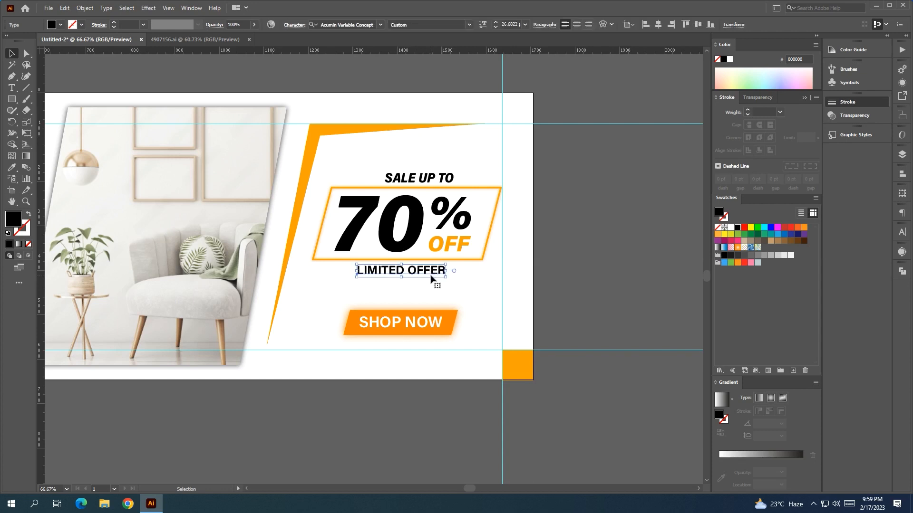
click(554, 269)
Move the SHOP NOW text and its orange button shape together 8 px left and 12 px up
drag(434, 320, 355, 299)
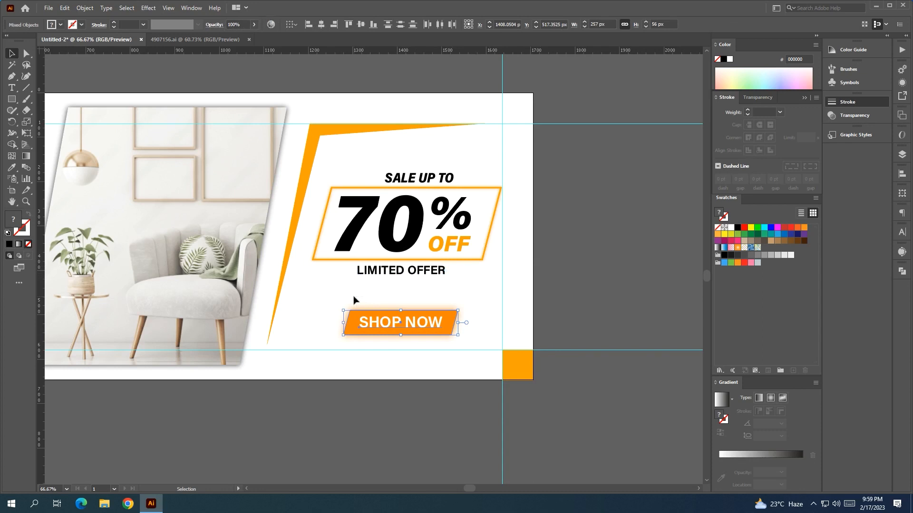
key(Up)
key(Up)
key(Up)
key(Up)
key(Left)
key(Left)
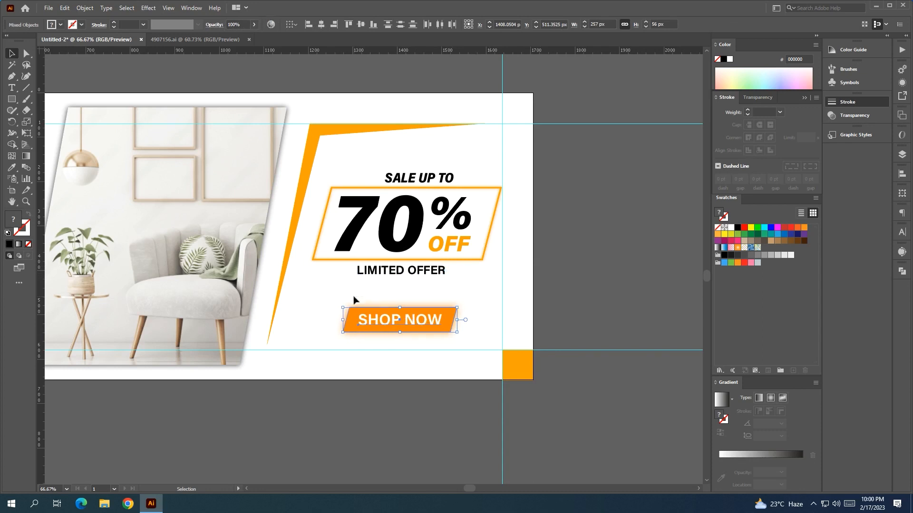
key(Left)
key(Left)
key(Left)
key(Left)
key(Up)
key(Up)
key(Up)
key(Up)
key(Up)
key(Up)
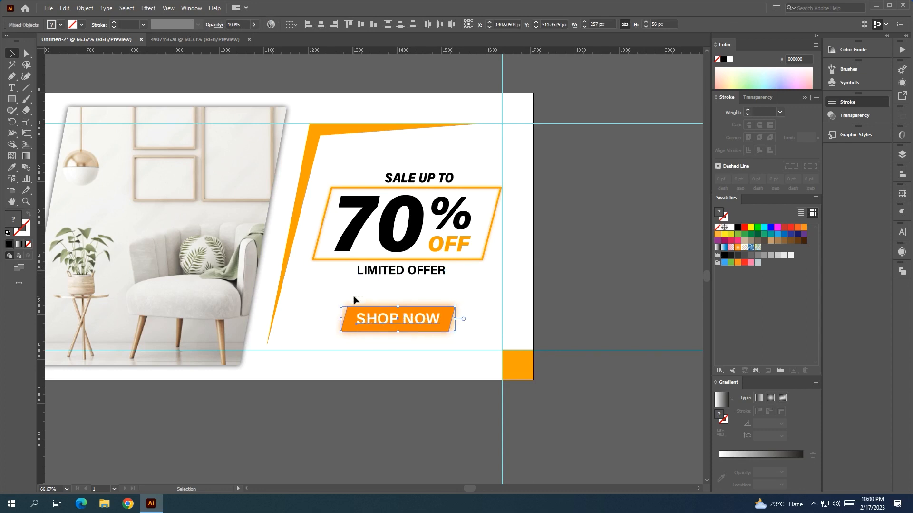
key(Left)
key(Left)
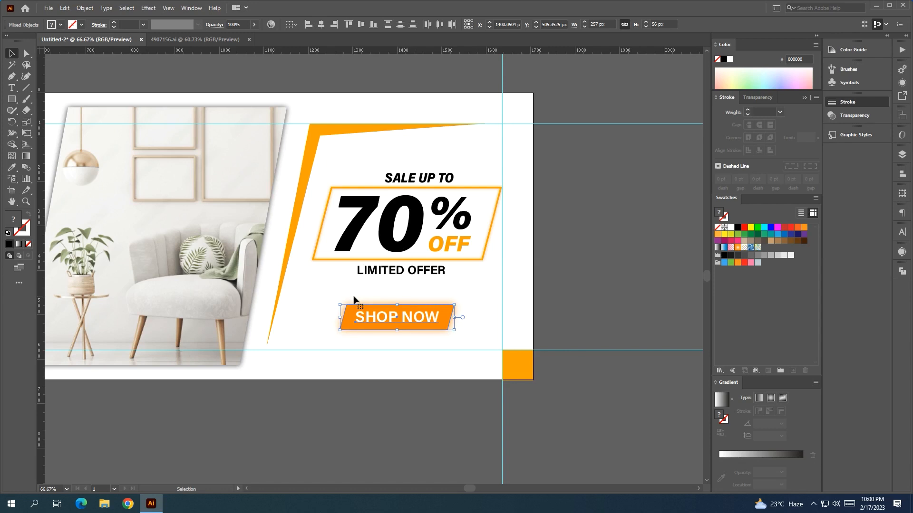
click(584, 291)
Apply an orange Multiply drop shadow with 3 px blur, 69% opacity and 0 px offsets to both angular accents beside the photo
scroll(593, 276, down, 2)
drag(595, 274, 598, 266)
click(467, 191)
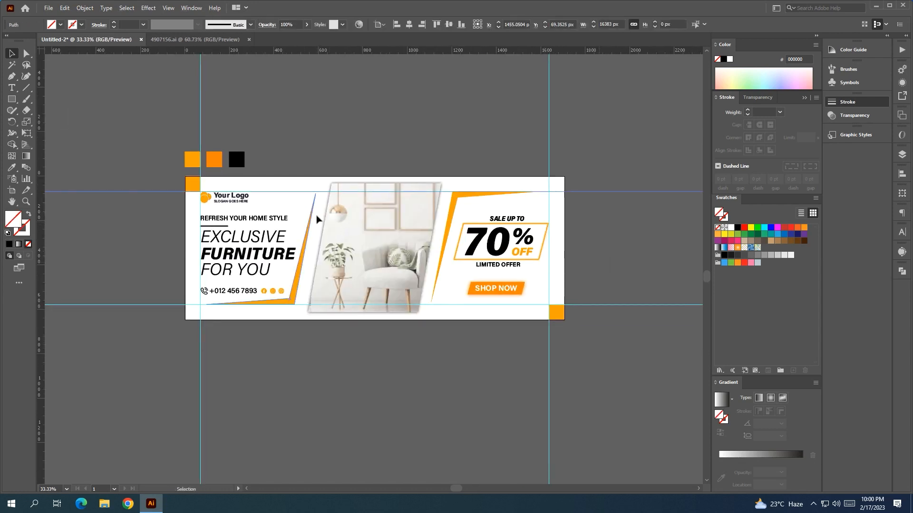
click(301, 260)
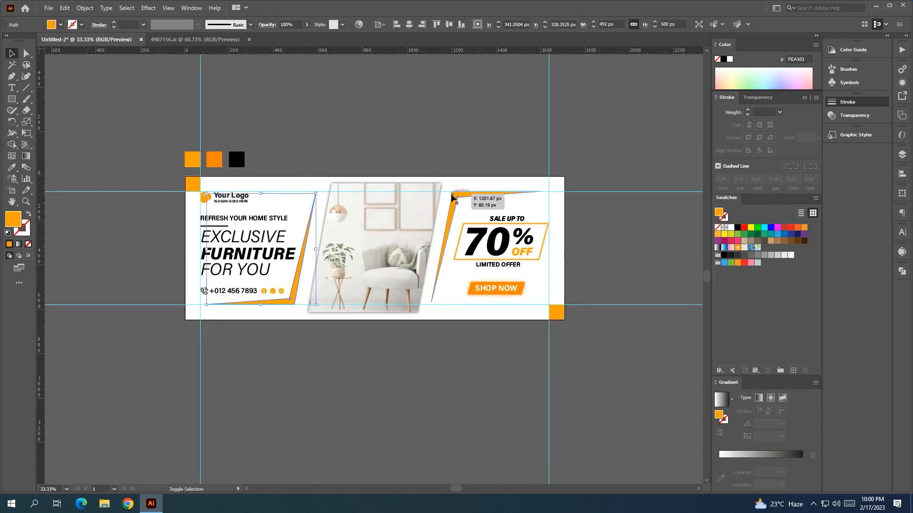
shift+click(467, 195)
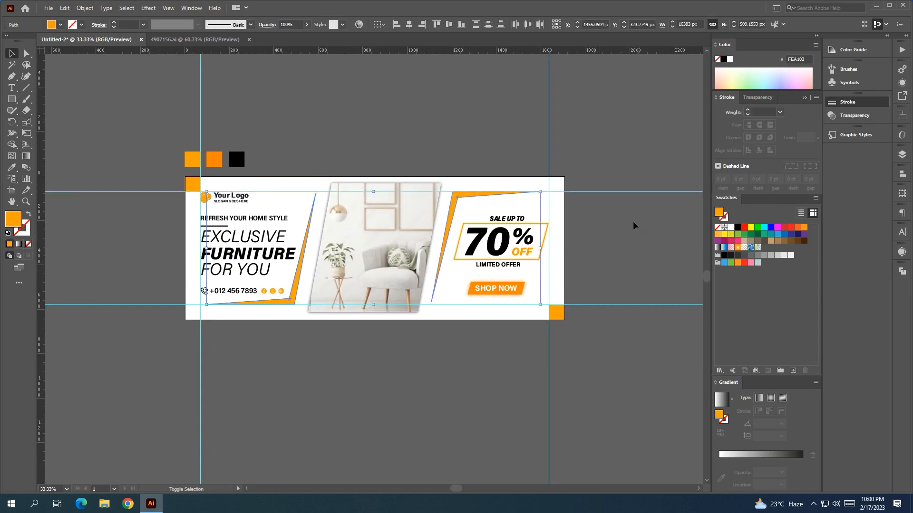
click(148, 8)
mouse_move(190, 116)
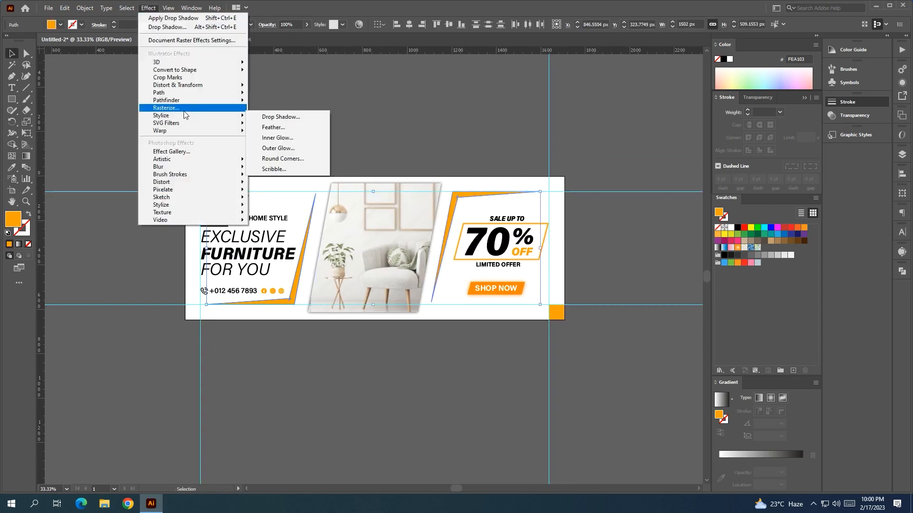
click(274, 117)
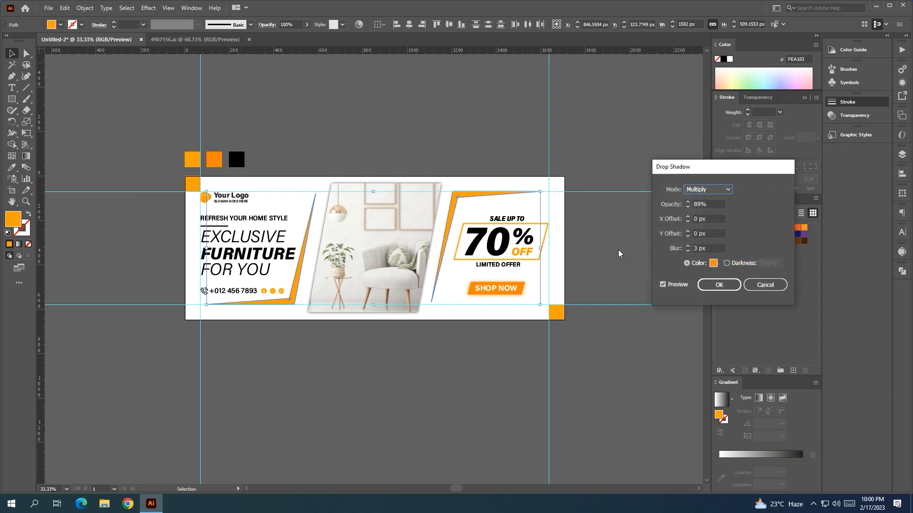
click(718, 284)
alt+scroll(635, 344, up, 1)
drag(623, 336, 752, 349)
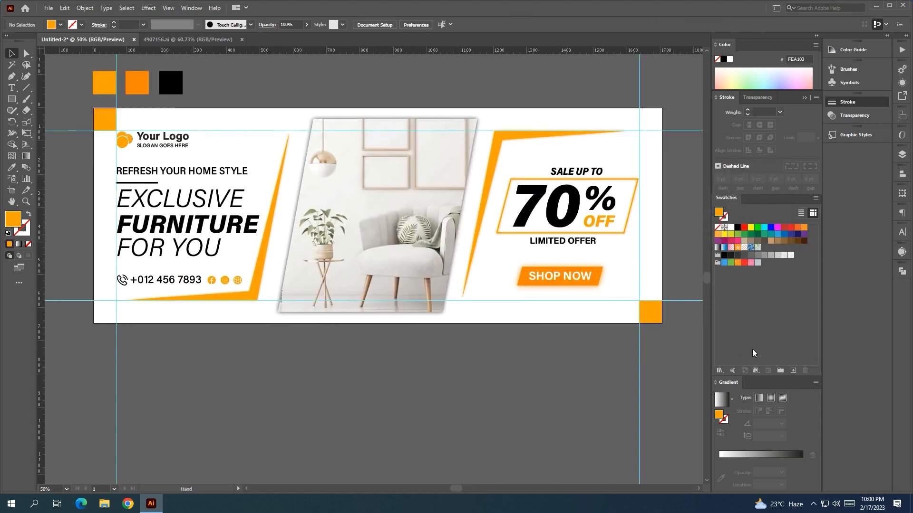
Bring all the artwork of 4907156.ai into the Untitled-2 document and place it above the banner
drag(425, 413, 338, 373)
alt+scroll(410, 414, down, 1)
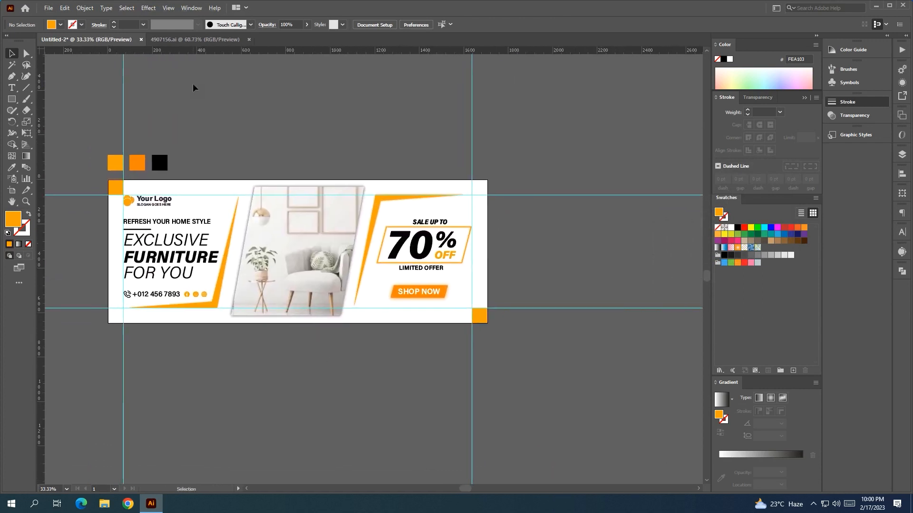
click(199, 41)
key(ctrl+a)
drag(413, 310, 116, 47)
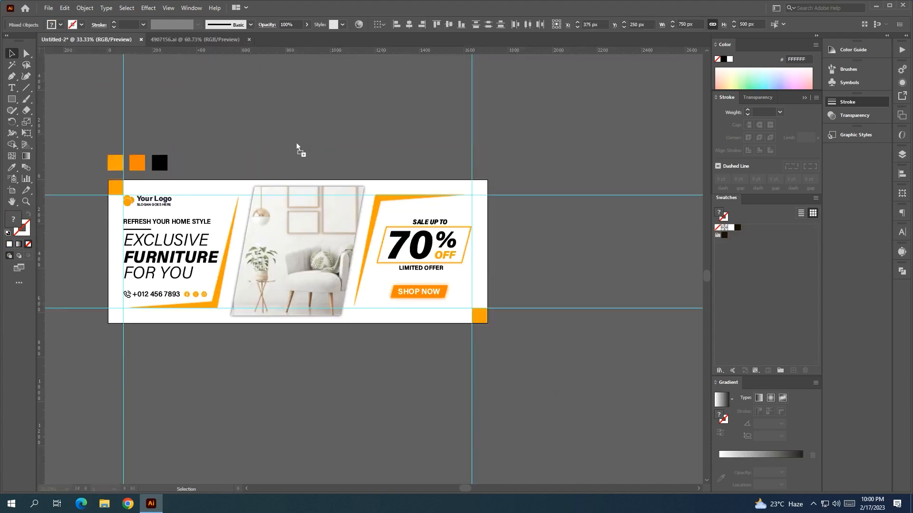
drag(297, 145, 297, 145)
drag(297, 137, 331, 148)
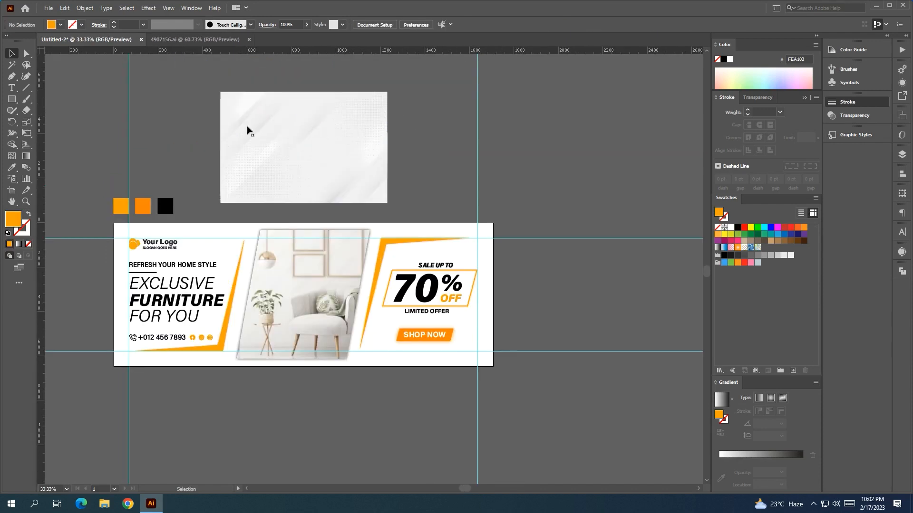
Enlarge the grey textured background to about 1464 by 976 px and move it clear above the banner
drag(469, 162, 545, 158)
scroll(543, 165, down, 1)
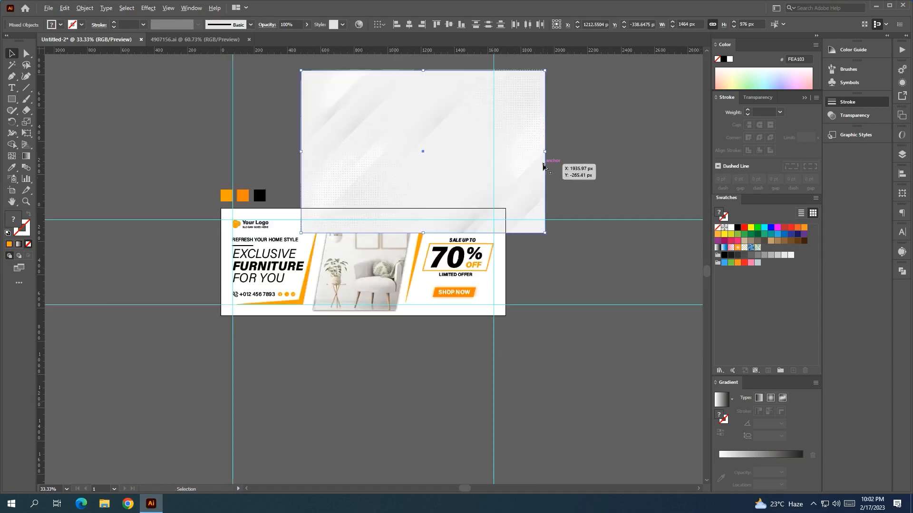
drag(366, 209, 306, 149)
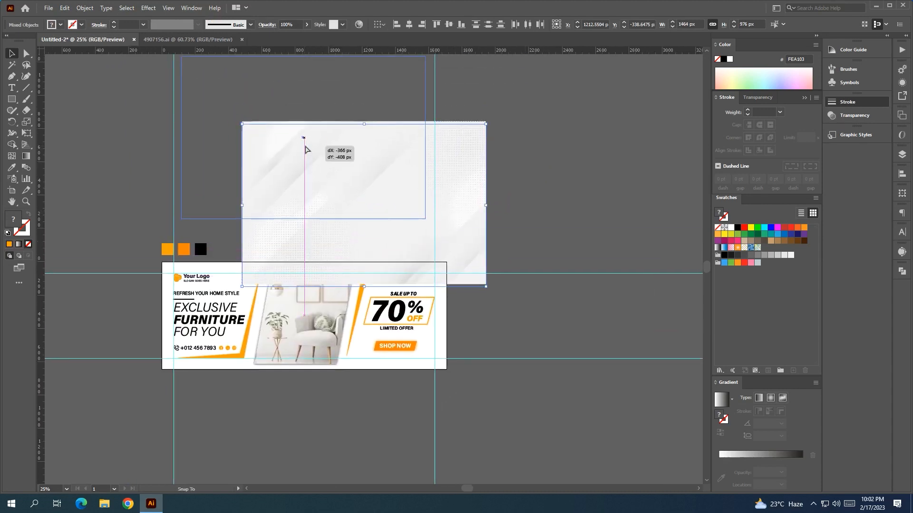
click(494, 189)
Bring all the banner's objects to the front
drag(131, 263, 537, 413)
right_click(372, 322)
mouse_move(452, 430)
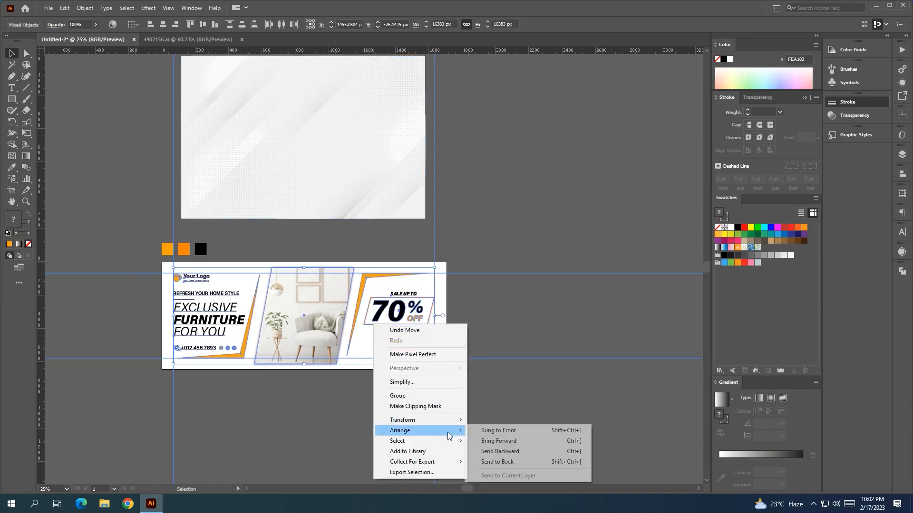
click(491, 431)
click(538, 402)
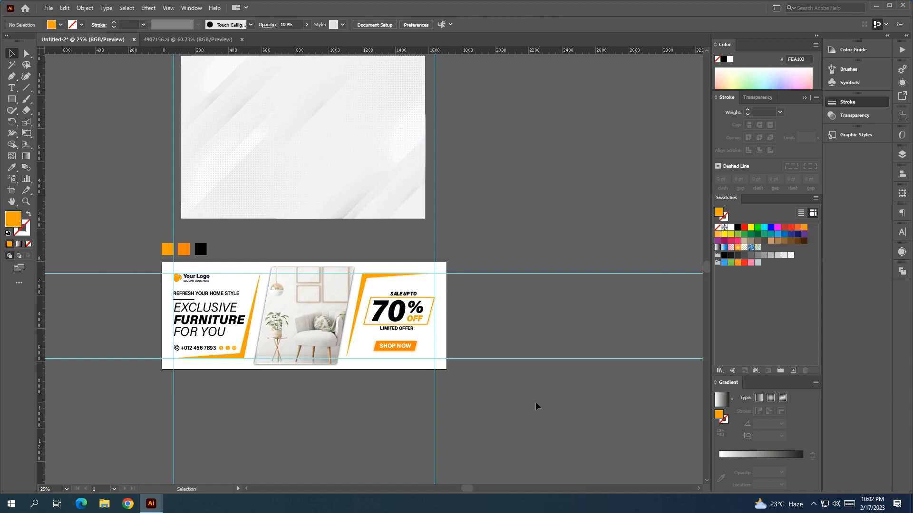
Move the textured background behind the banner content and scale it to span the artboard's full width
drag(262, 142, 291, 323)
drag(413, 322, 541, 273)
click(499, 318)
scroll(475, 311, up, 1)
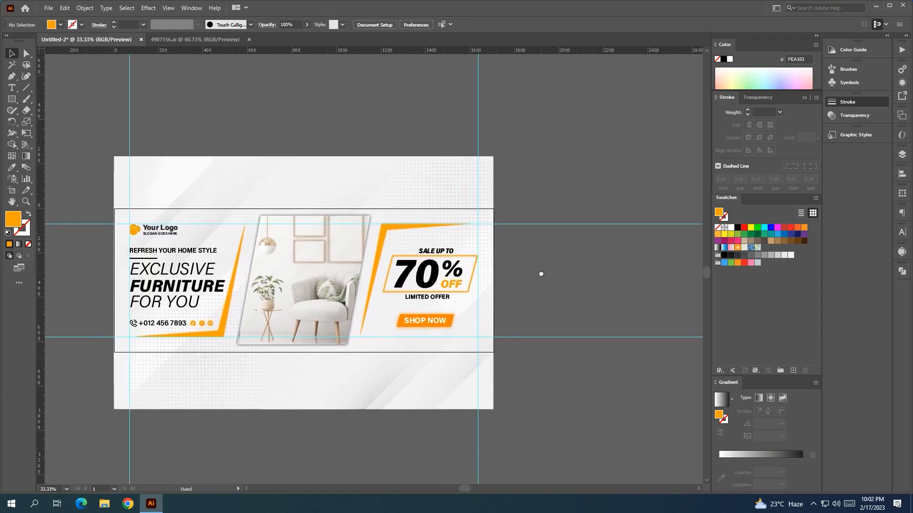
Delete the horizontal and vertical guides around the banner
drag(605, 414, 609, 412)
key(Delete)
drag(85, 97, 556, 125)
key(Delete)
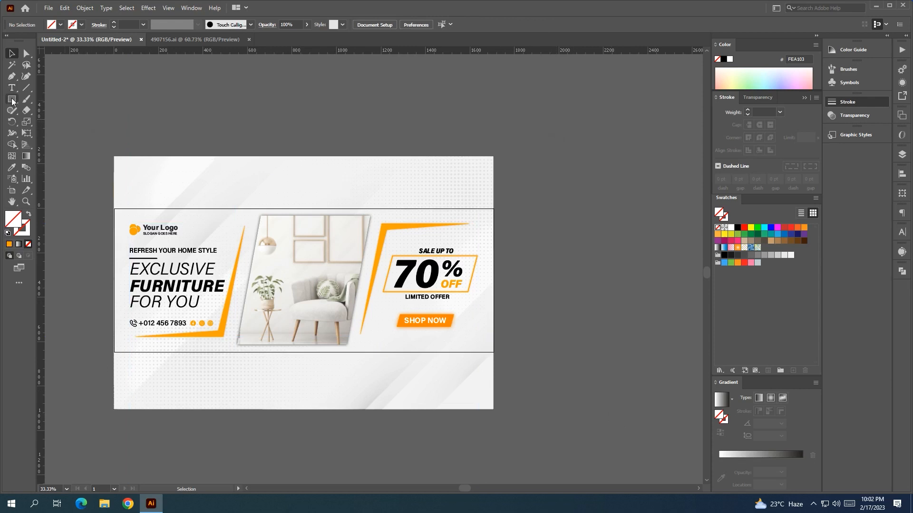
Draw a rectangle without fill or stroke over the artboard and adjust it to about 1708 by 646 px
drag(114, 210, 493, 351)
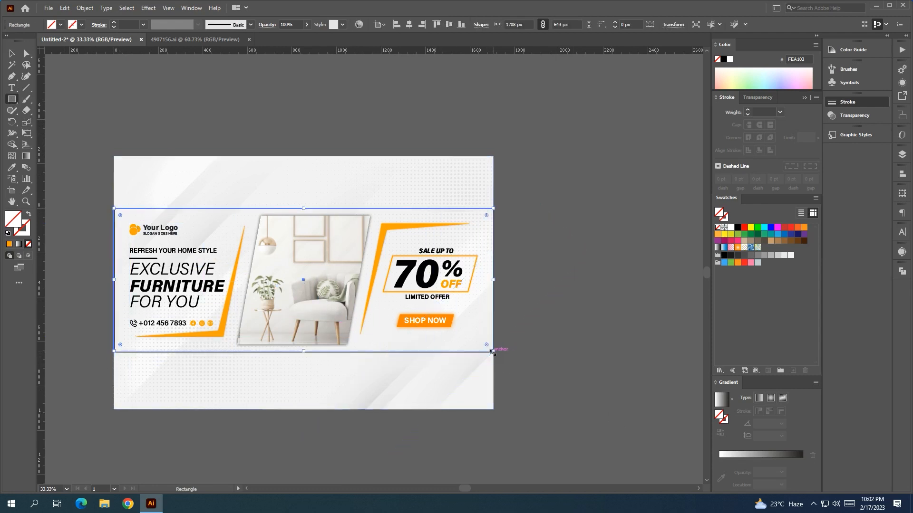
scroll(283, 356, up, 5)
drag(376, 302, 376, 305)
scroll(381, 279, down, 3)
scroll(365, 228, down, 3)
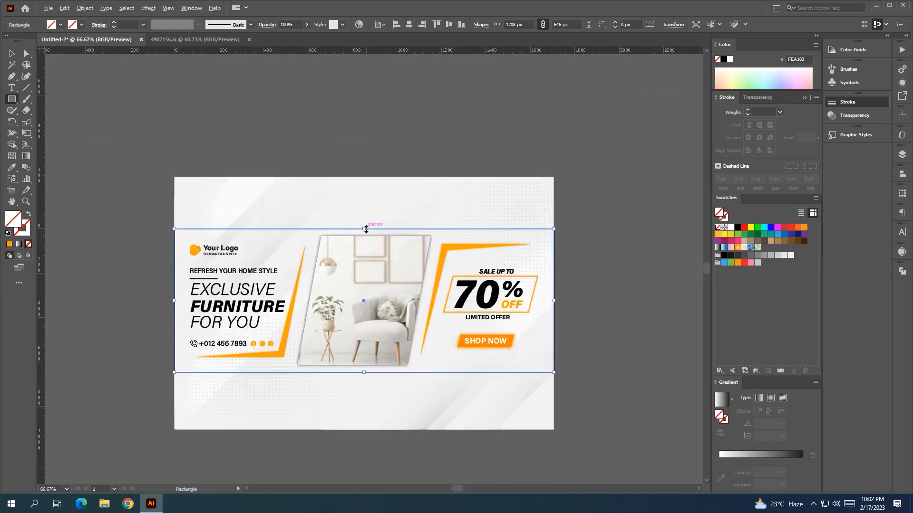
click(11, 54)
click(173, 156)
drag(174, 156, 88, 156)
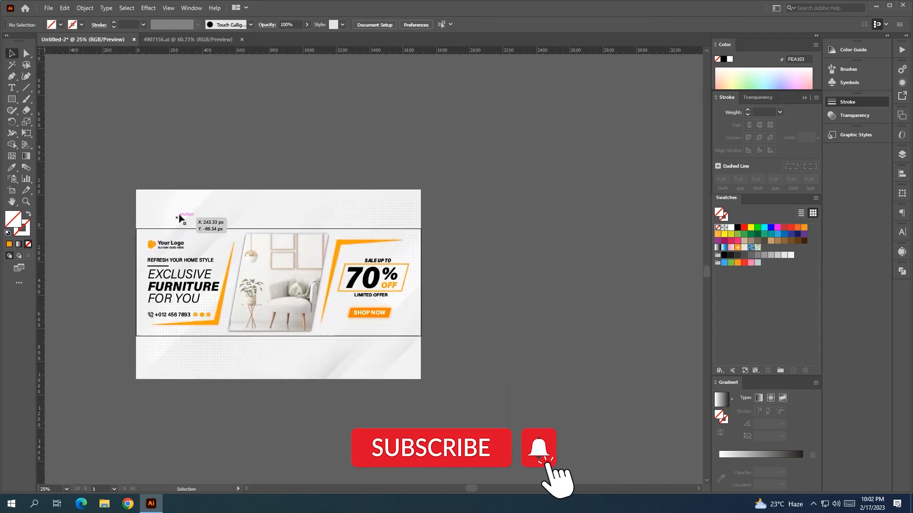
Fill the unfilled rectangle over the artboard with black and move it above the banner so the banner content is uncovered
click(201, 230)
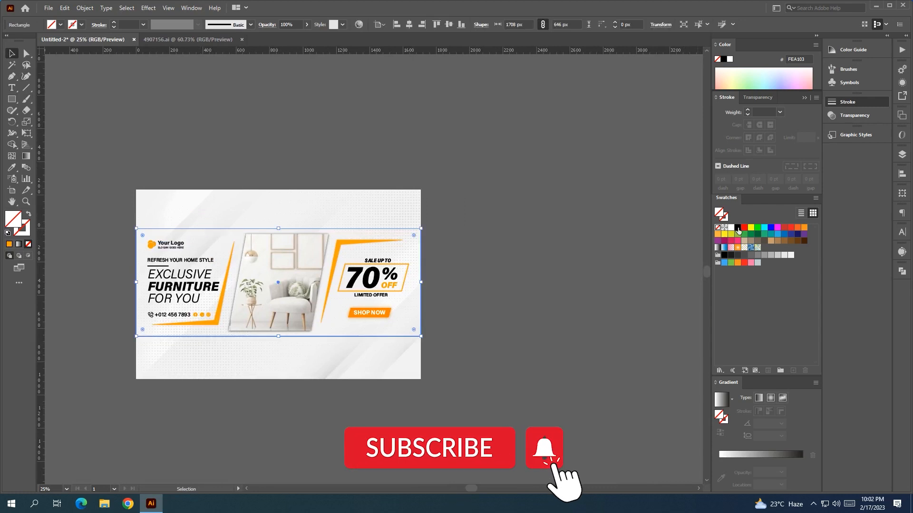
click(737, 227)
drag(319, 296, 450, 247)
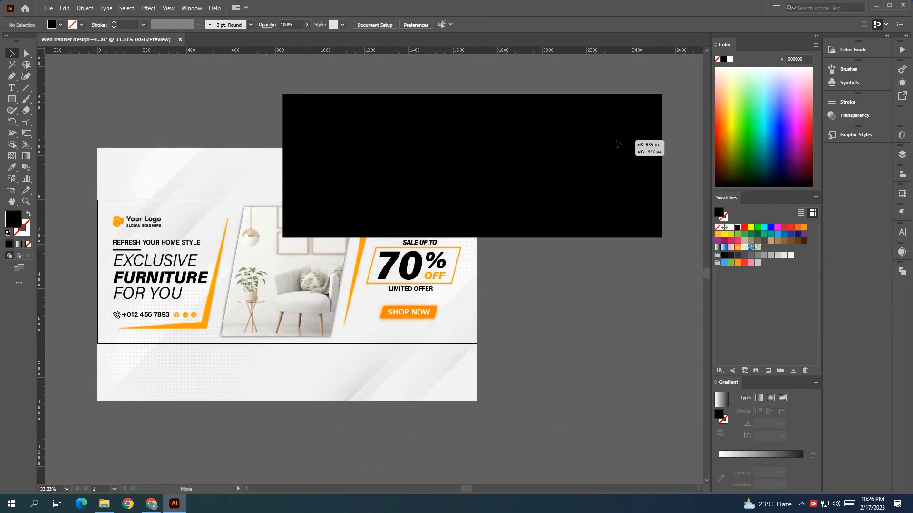
drag(615, 143, 643, 94)
click(319, 275)
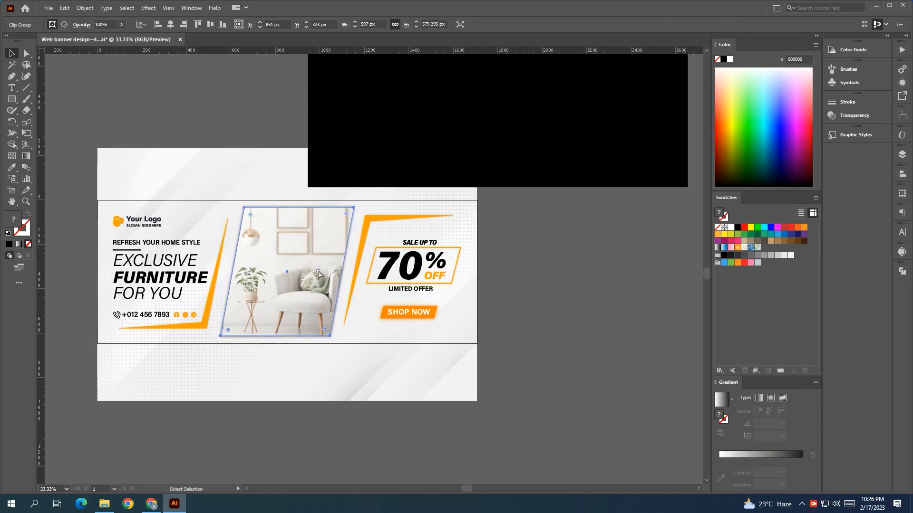
click(583, 304)
drag(542, 184, 501, 166)
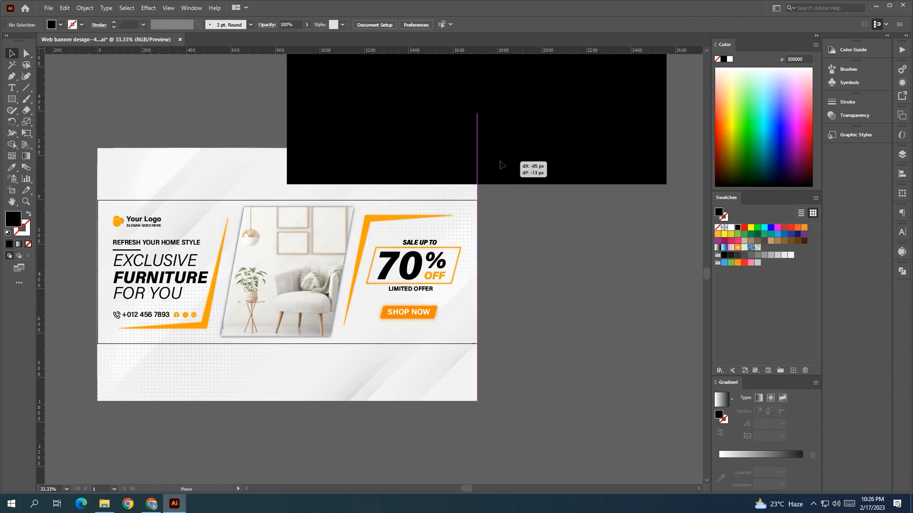
Nudge the orange angled accent beside the headline slightly right, towards the armchair photo
click(222, 256)
key(Right)
key(Right)
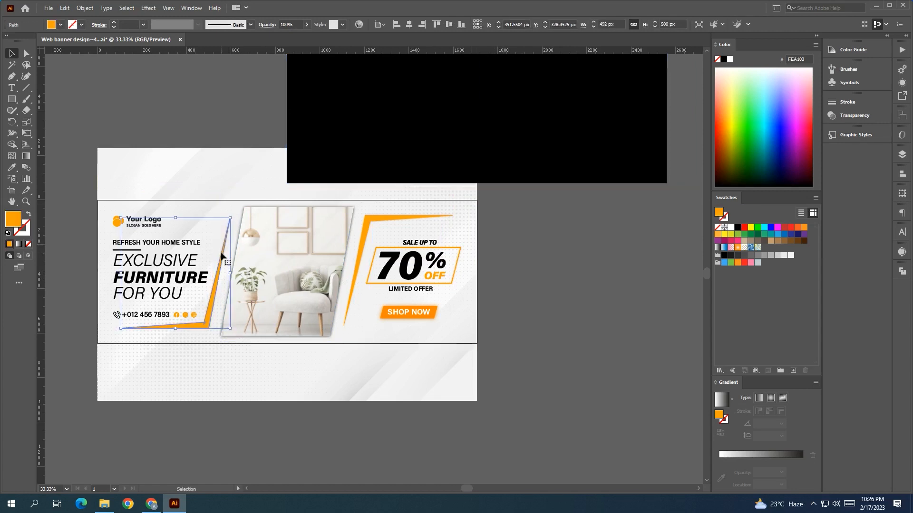
click(542, 303)
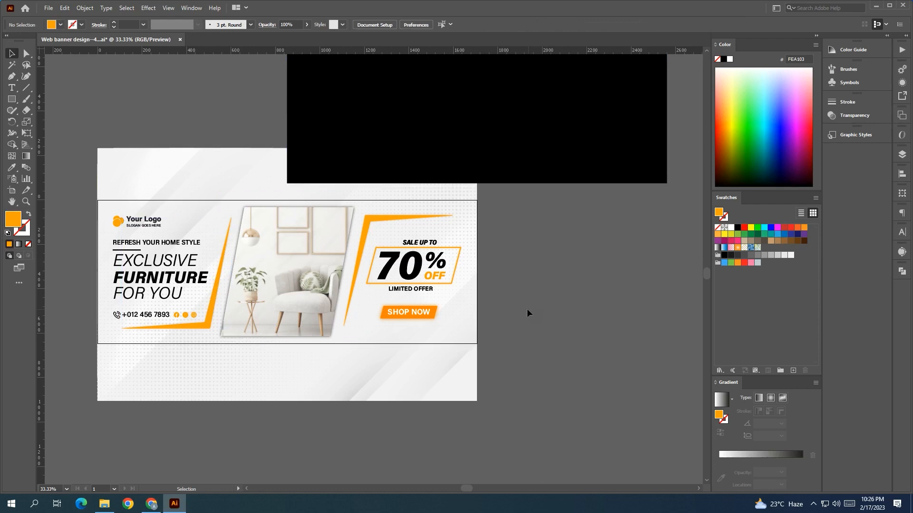
click(216, 290)
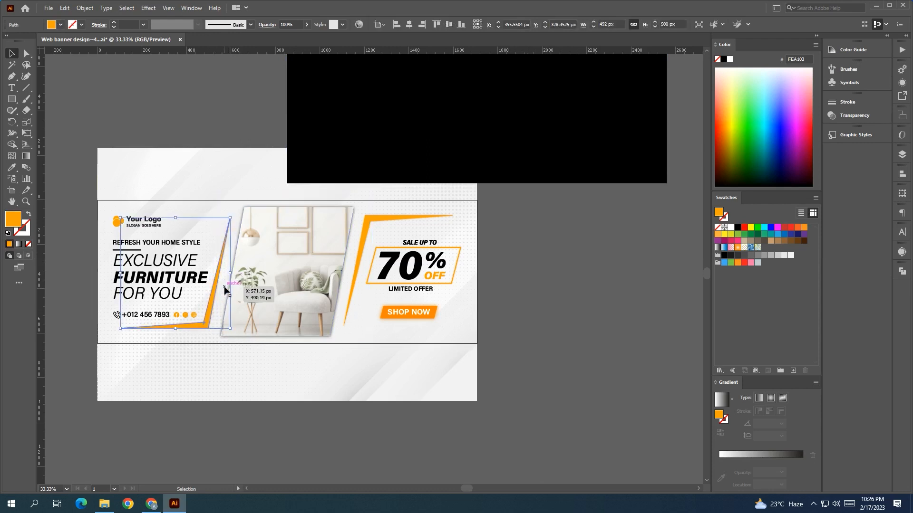
click(558, 317)
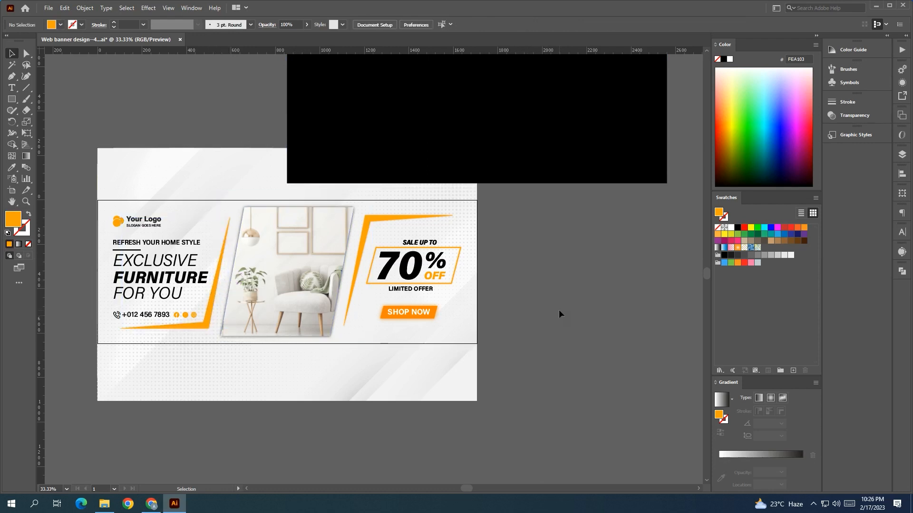
Select the 70, % and OFF lettering together and nudge it slightly right inside its orange frame
click(416, 266)
shift+click(414, 265)
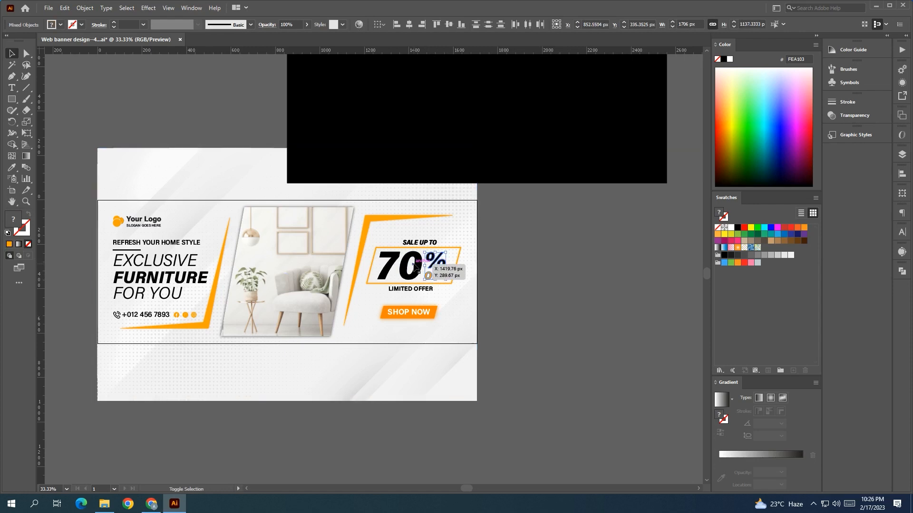
shift+click(417, 267)
key(Right)
key(Right)
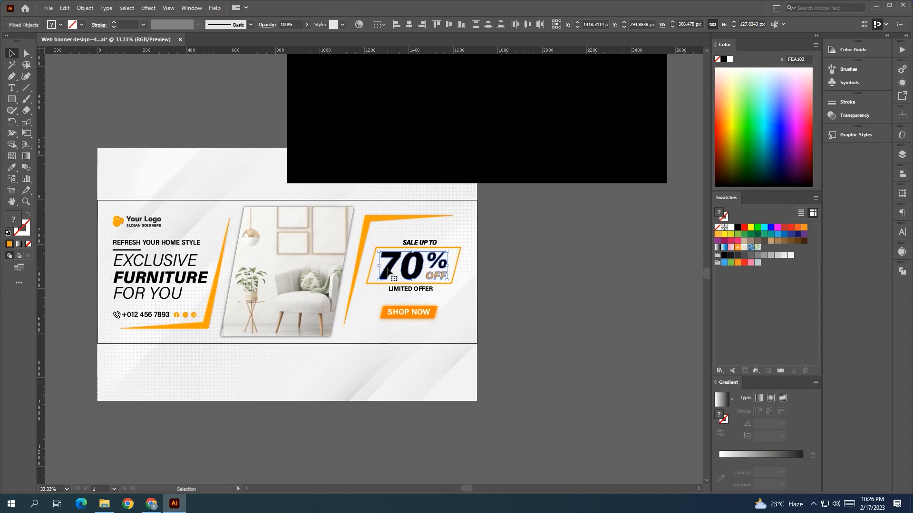
click(606, 270)
Align the black rectangle to the artboard's horizontal and vertical centre
click(566, 150)
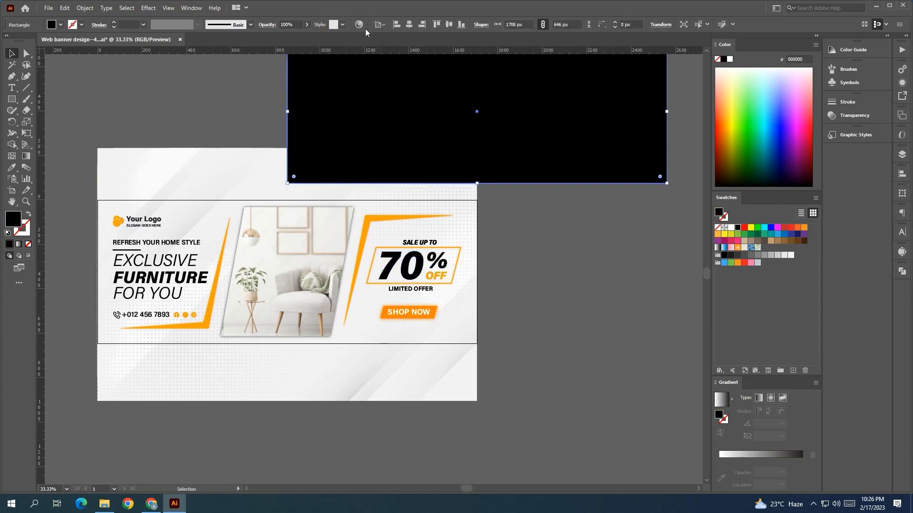
click(409, 24)
click(448, 24)
click(467, 93)
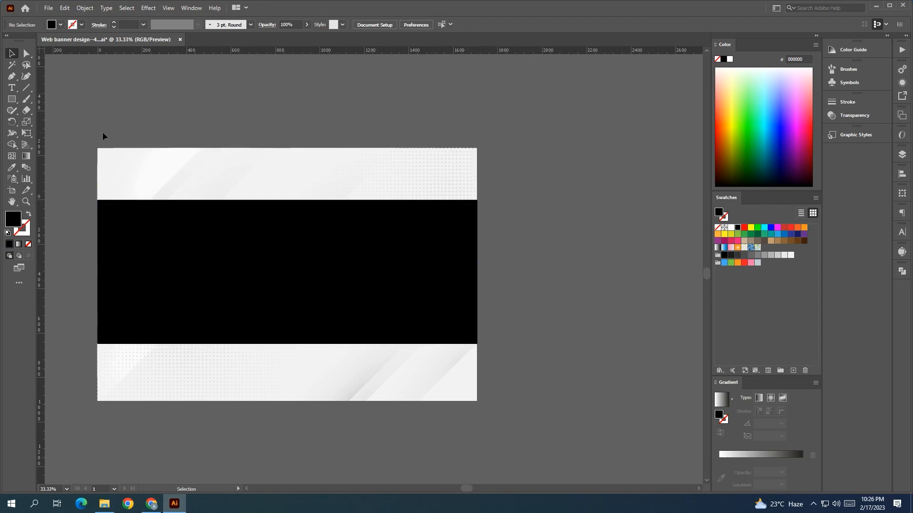
Select all objects and make a clipping mask from the black rectangle to crop the design to the artboard
key(ctrl+a)
right_click(377, 277)
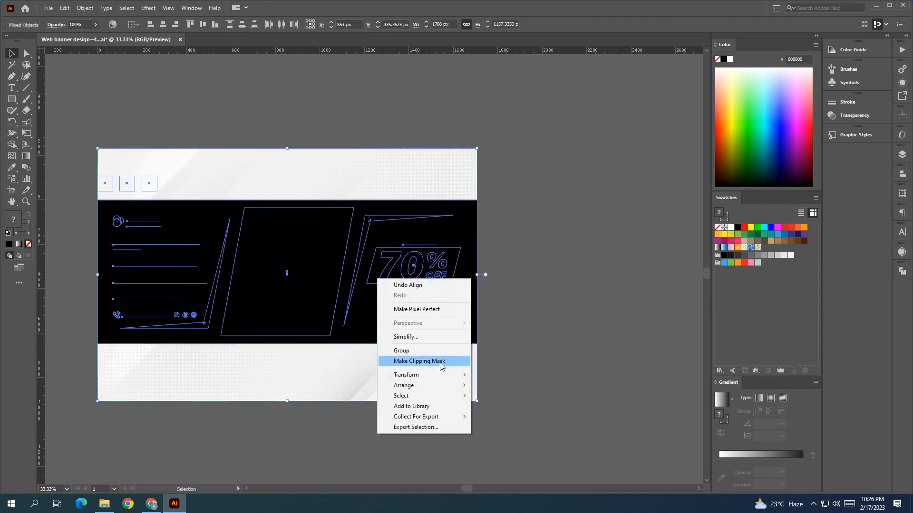
click(440, 362)
click(566, 339)
drag(555, 332, 596, 293)
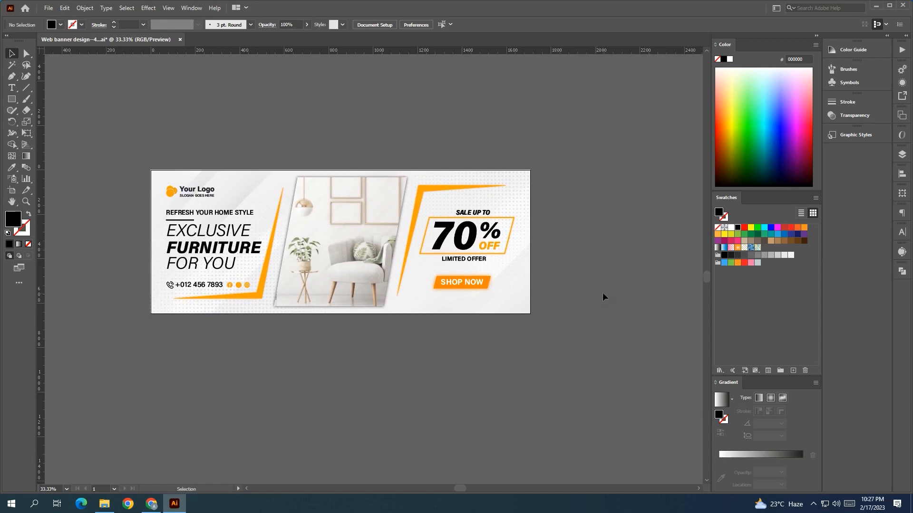